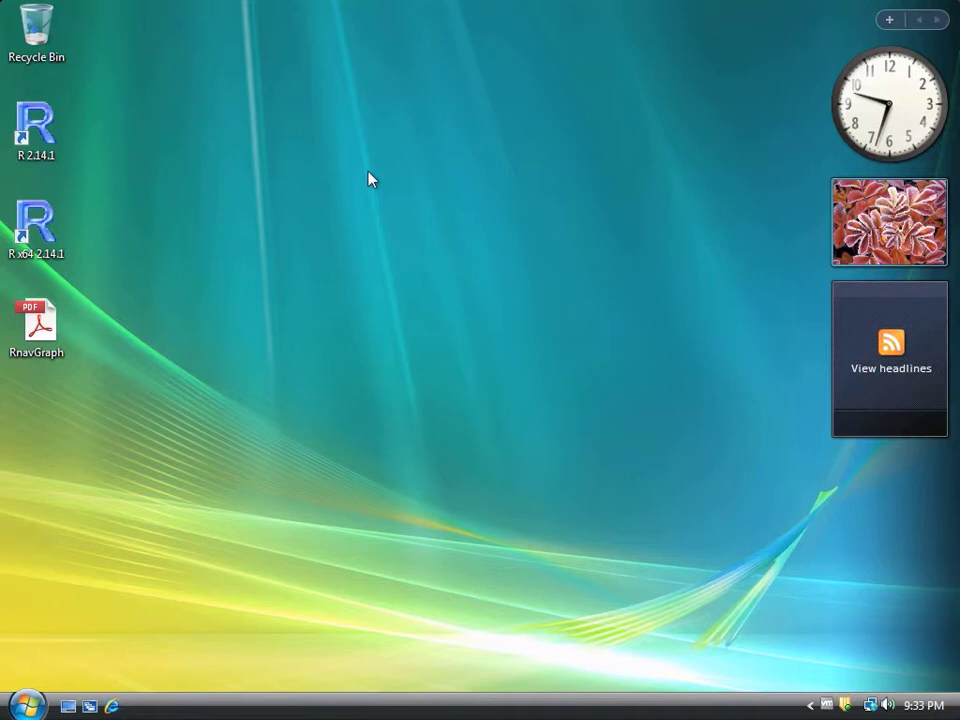
Step: Open Internet Explorer, search Google for "R project" and open The R Project for Statistical Computing website
click(113, 706)
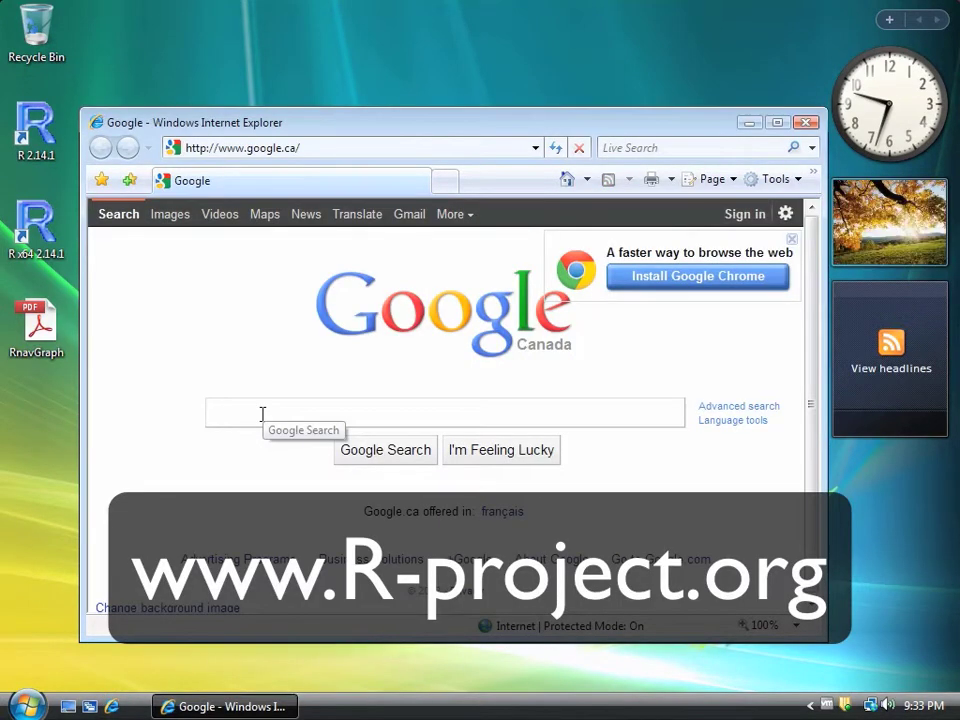
text(R project)
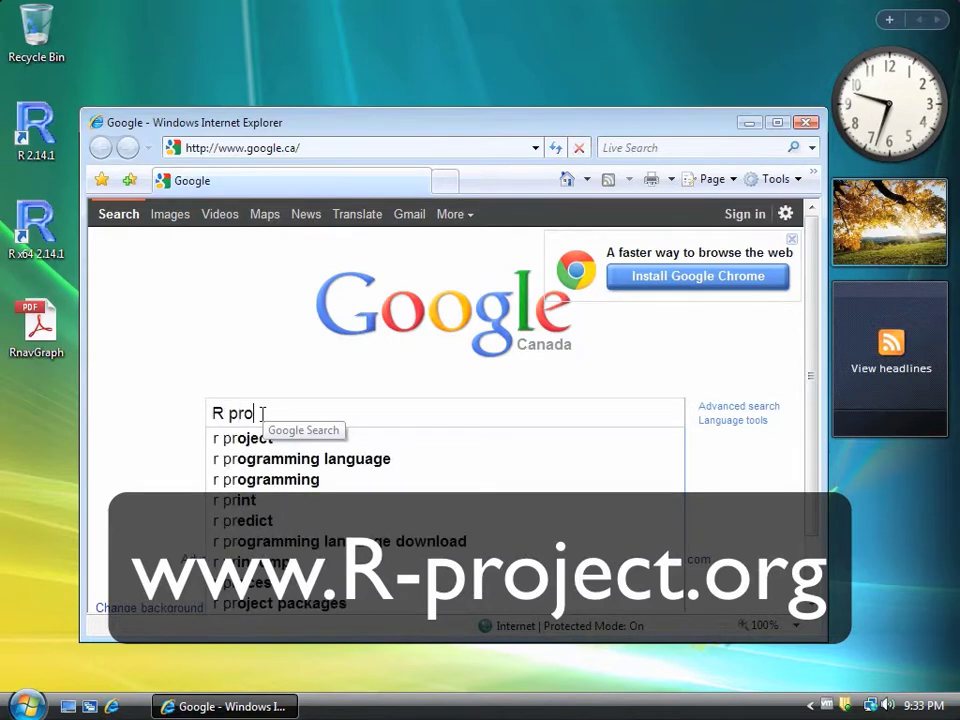
key(Return)
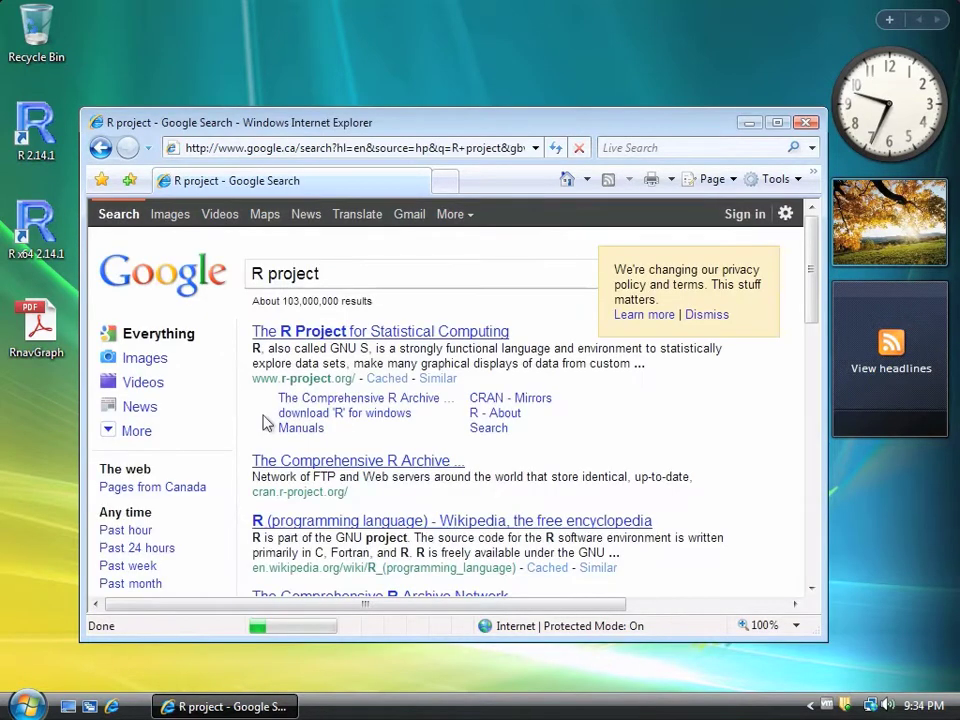
click(296, 332)
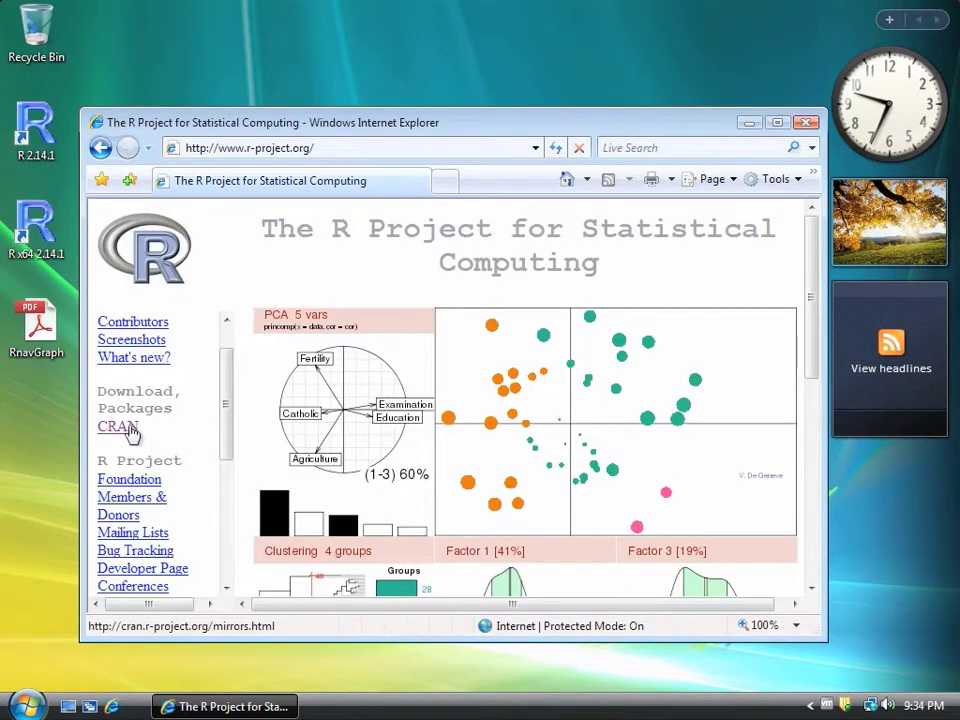
Step: Open the CRAN mirrors list and choose the University of Toronto mirror in Canada
click(128, 428)
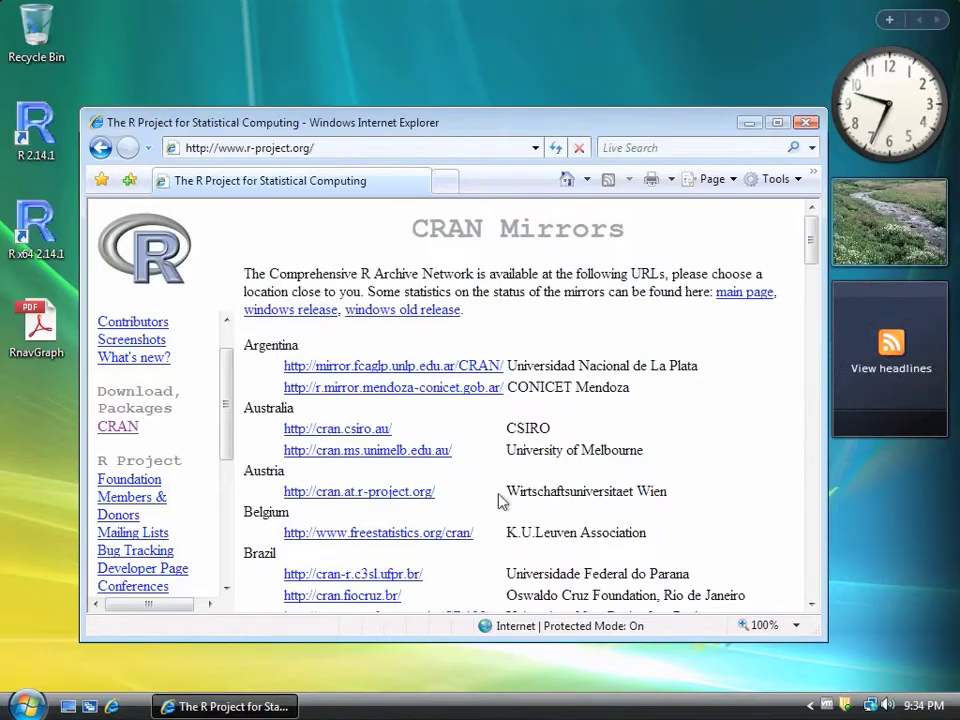
scroll(500, 500, down, 4)
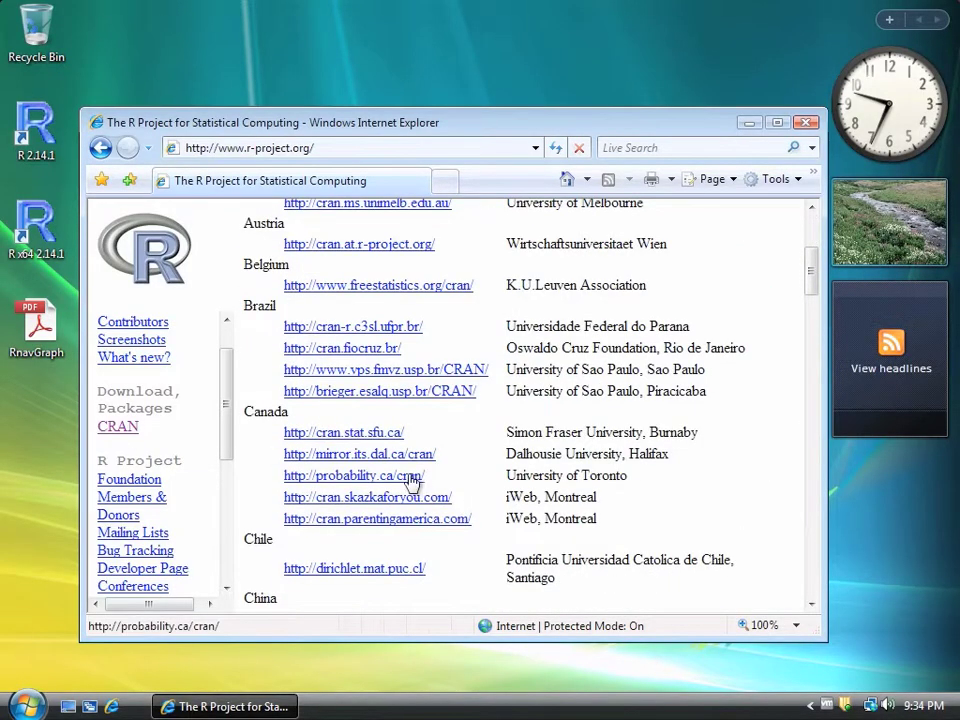
click(412, 476)
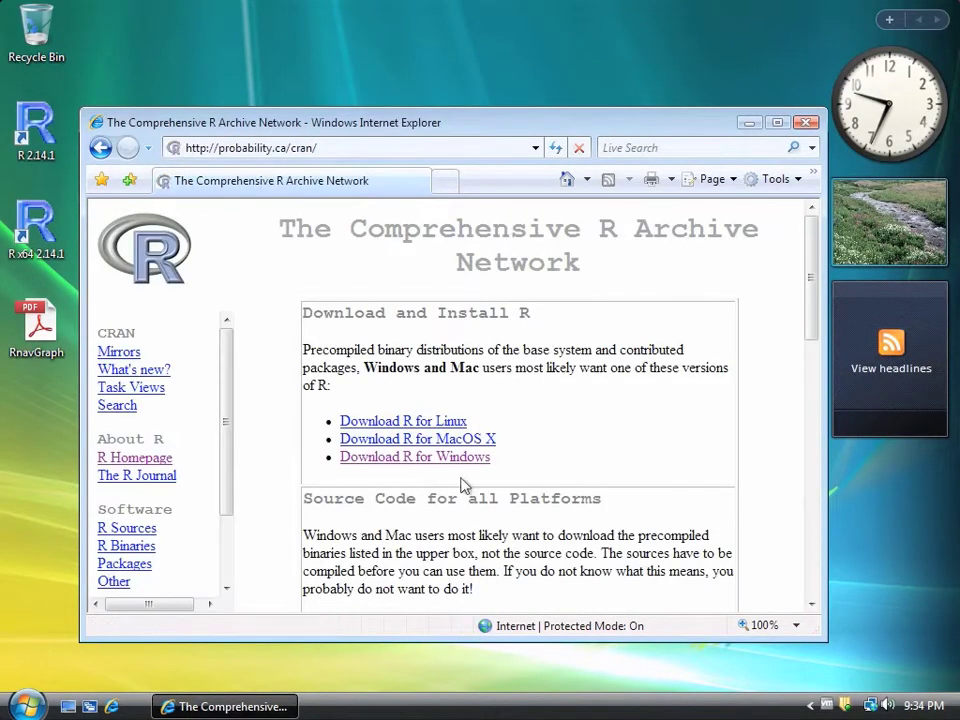
Step: Open CRAN's contributed packages page and show the table of available packages sorted by name
scroll(180, 546, down, 1)
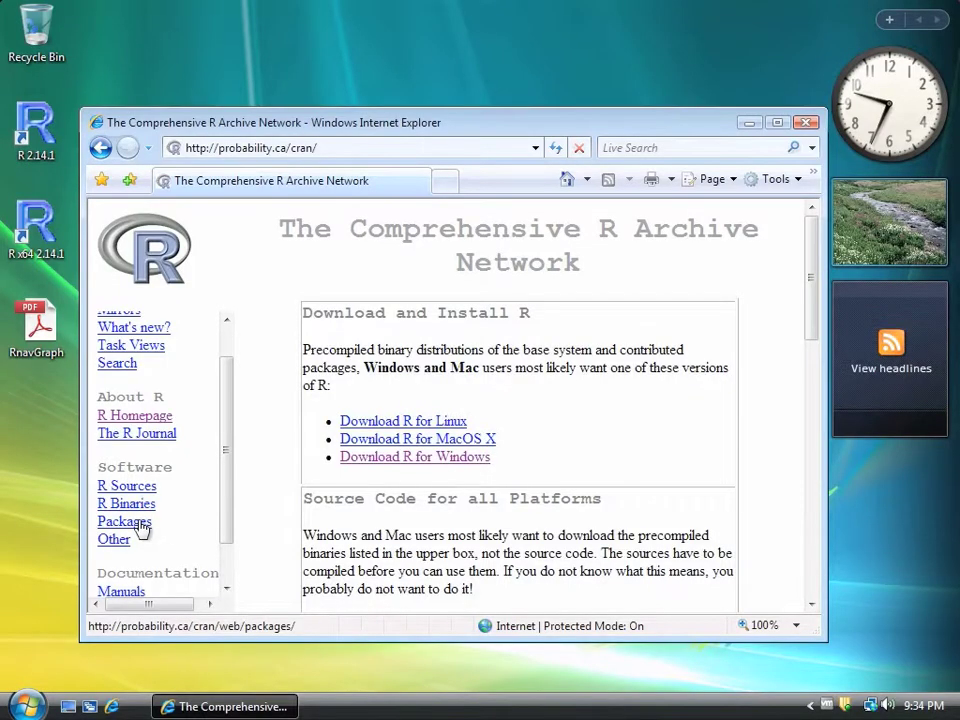
click(138, 522)
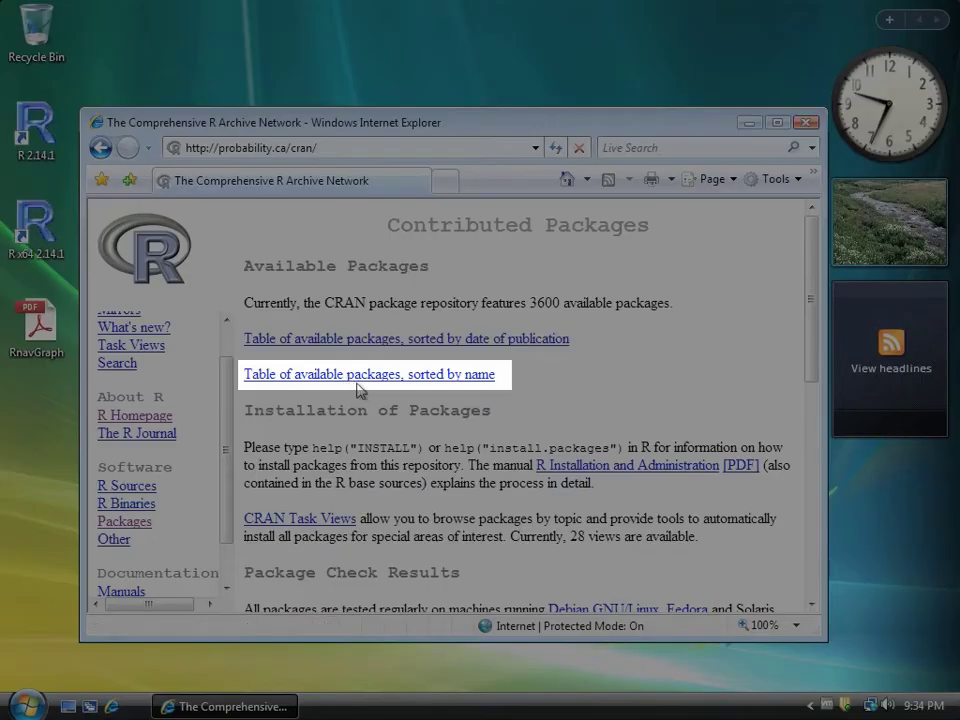
click(355, 378)
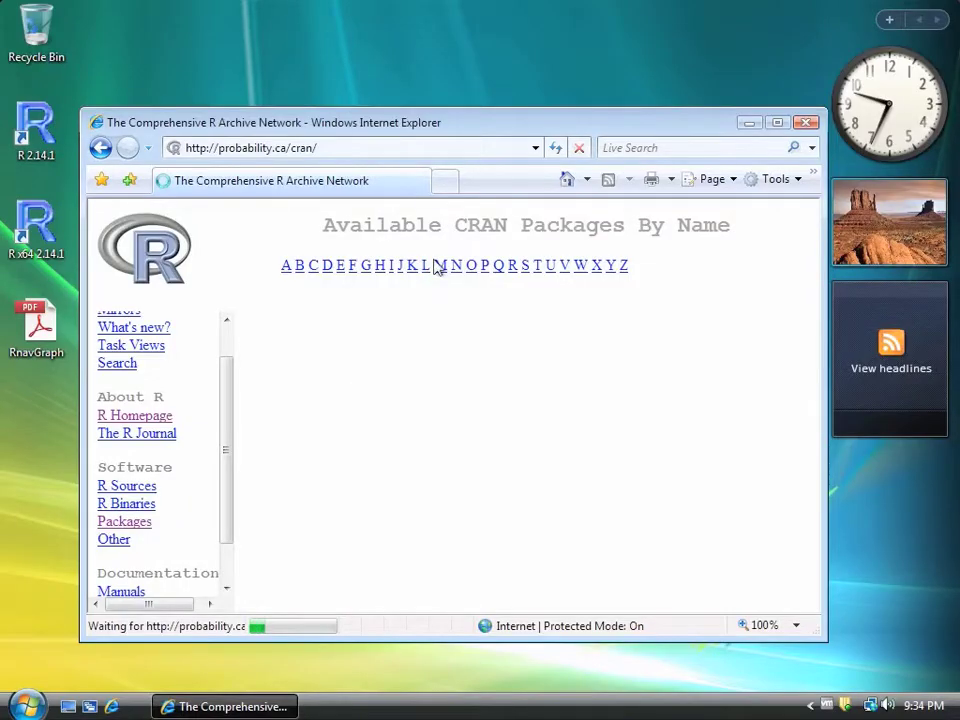
Step: Find "RnavGraph" in the package table and open the RnavGraph package page
key(ctrl+f)
text(R)
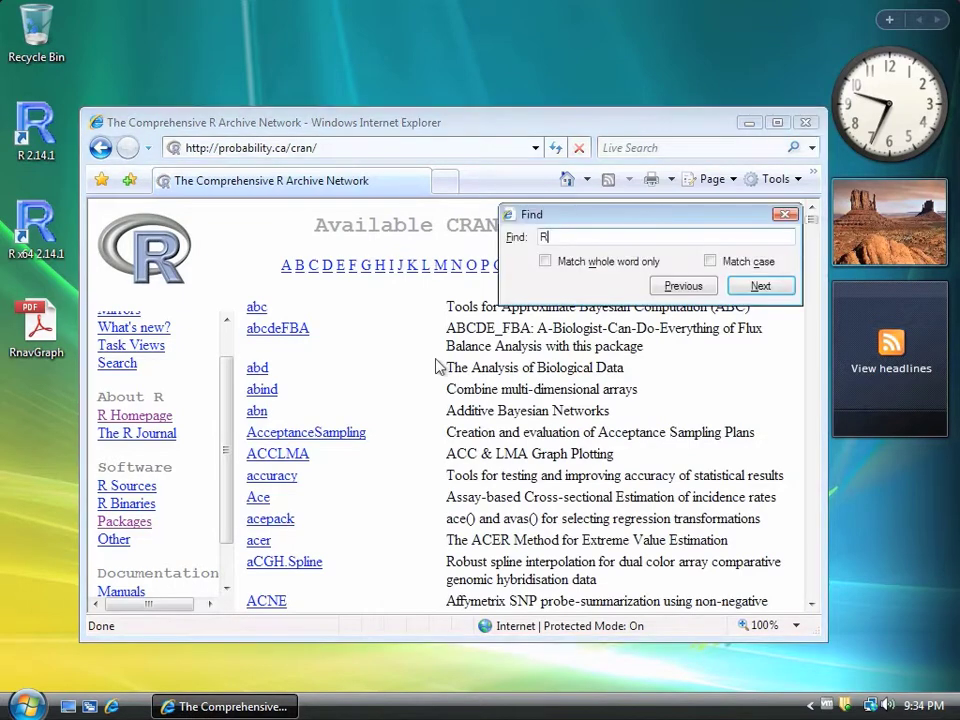
text(navGraph)
key(Return)
key(Escape)
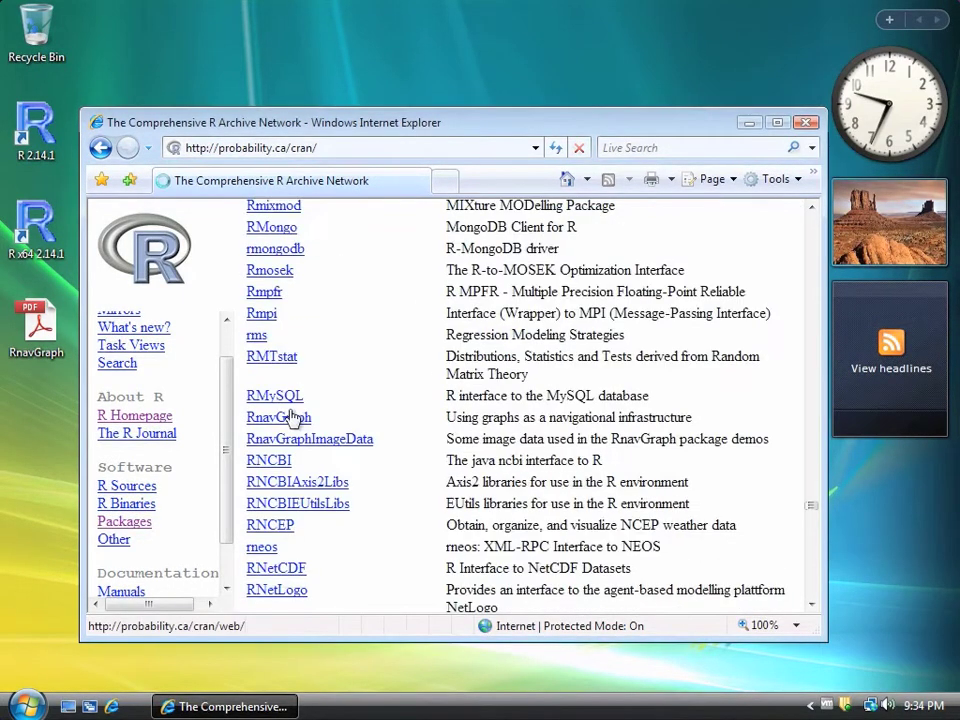
click(290, 417)
Step: Move the browser window higher, go to the package's downloads and open the vignette RnavGraph.pdf in Adobe Reader
drag(473, 123, 489, 75)
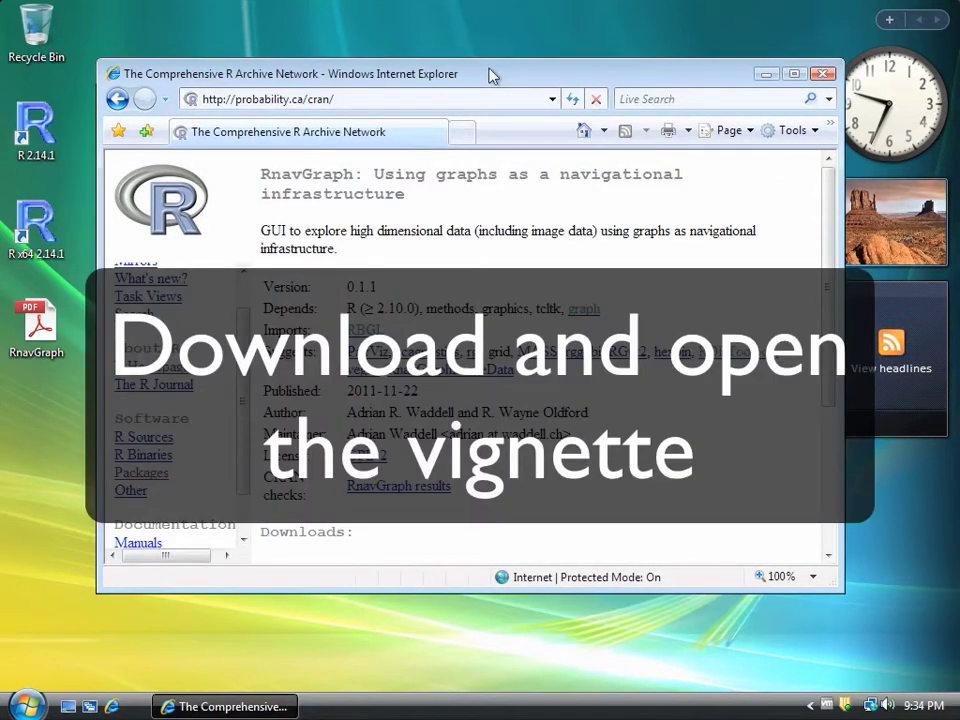
scroll(340, 328, down, 1)
scroll(508, 416, down, 1)
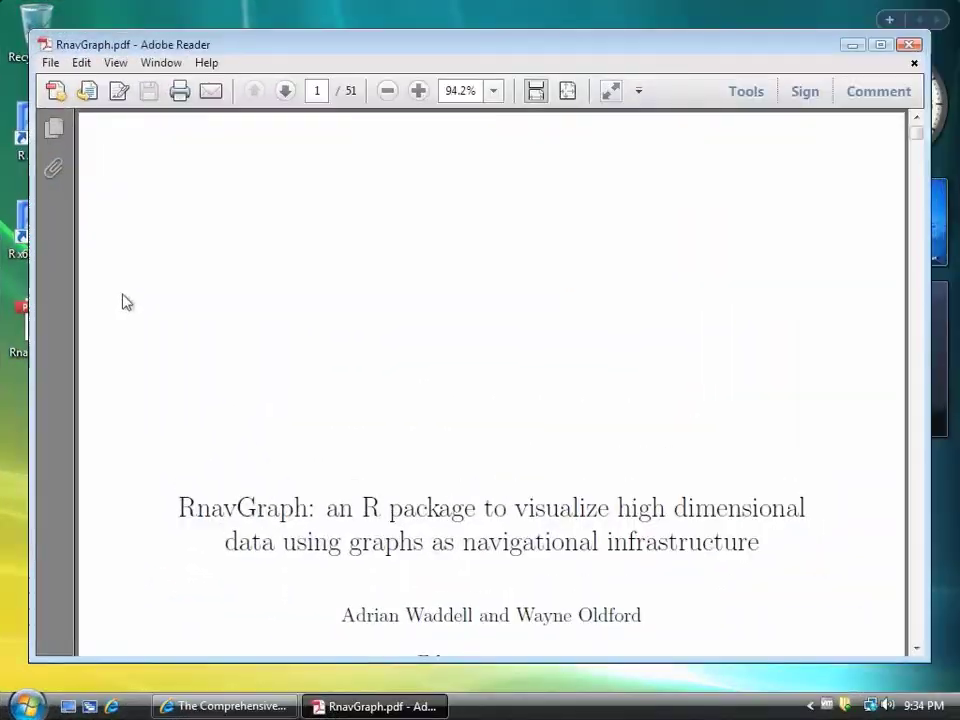
Step: Examine the vignette's table of contents and the Installation section for the required packages and the tcl/tk setup on Windows
scroll(394, 238, down, 5)
scroll(394, 231, down, 10)
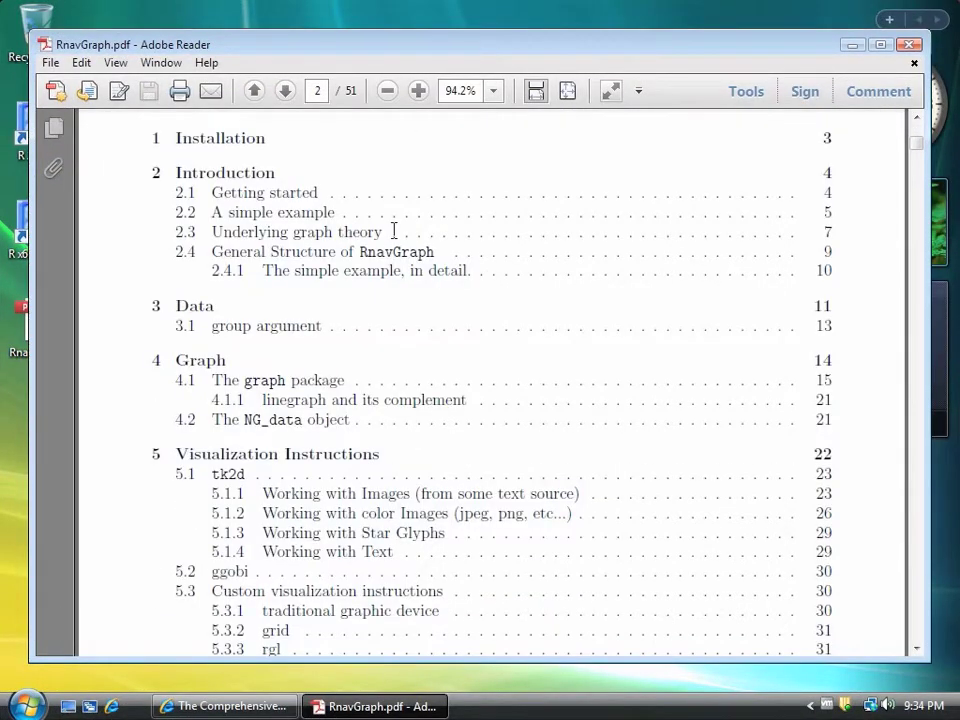
scroll(394, 231, down, 5)
scroll(394, 231, down, 10)
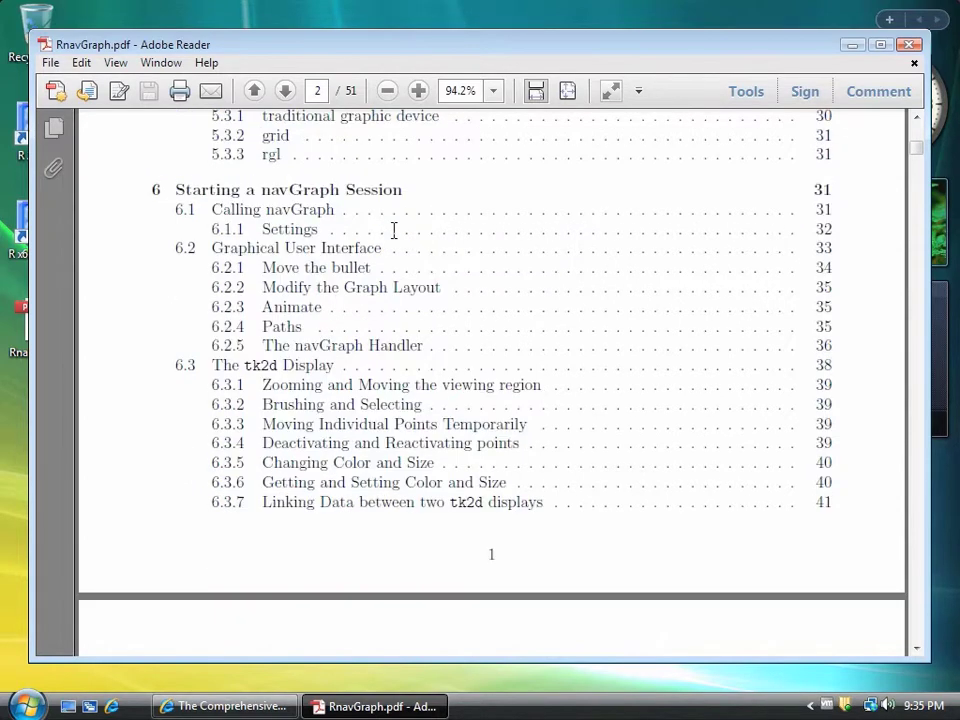
scroll(394, 231, down, 15)
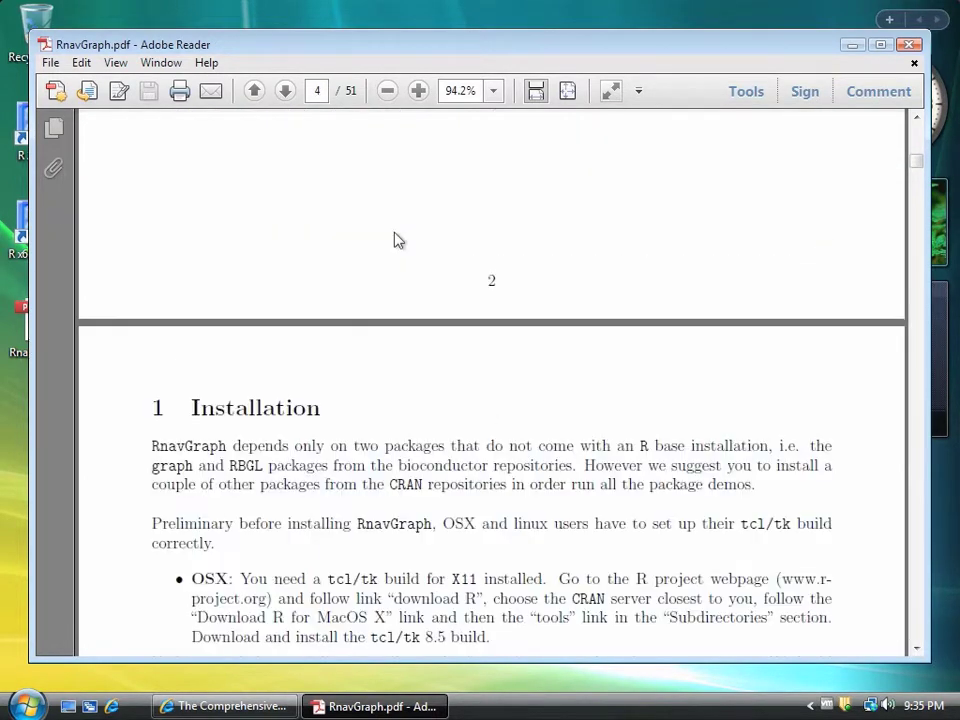
scroll(397, 240, down, 3)
scroll(394, 240, down, 1)
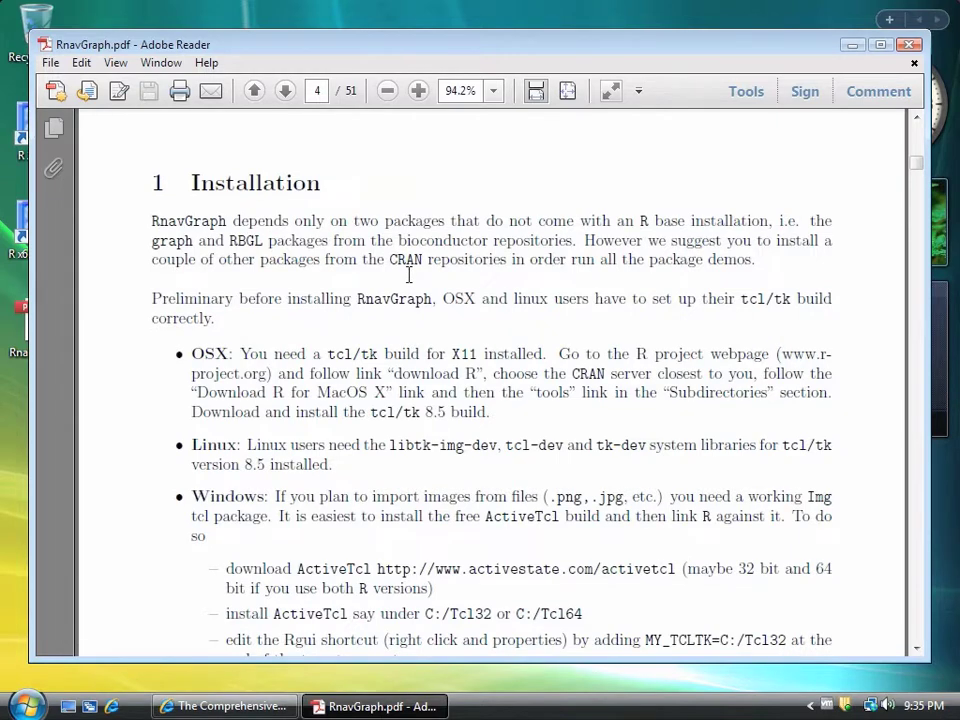
scroll(408, 275, down, 3)
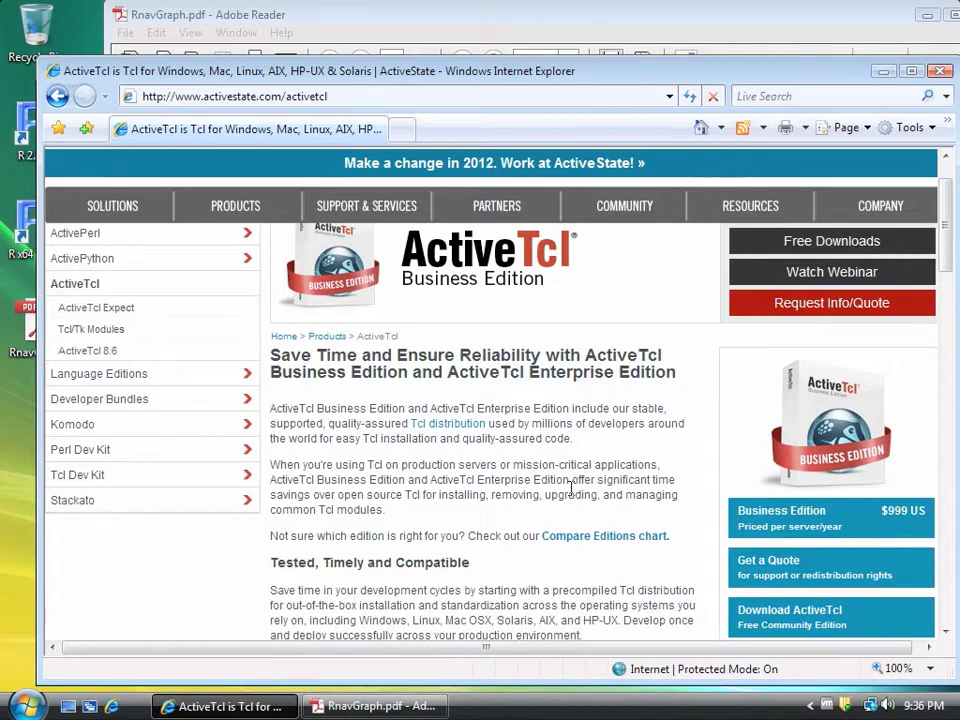
Step: On the ActiveTcl website, open the free Community Edition downloads and choose ActiveTcl 8.5.11 for Windows (x86)
scroll(806, 466, down, 3)
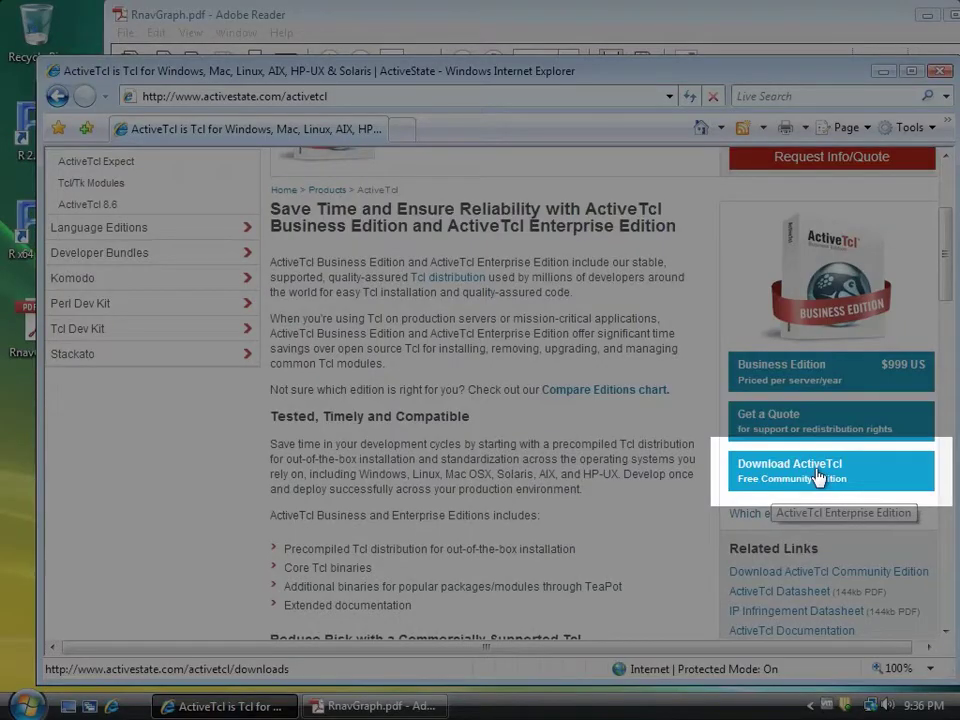
click(805, 470)
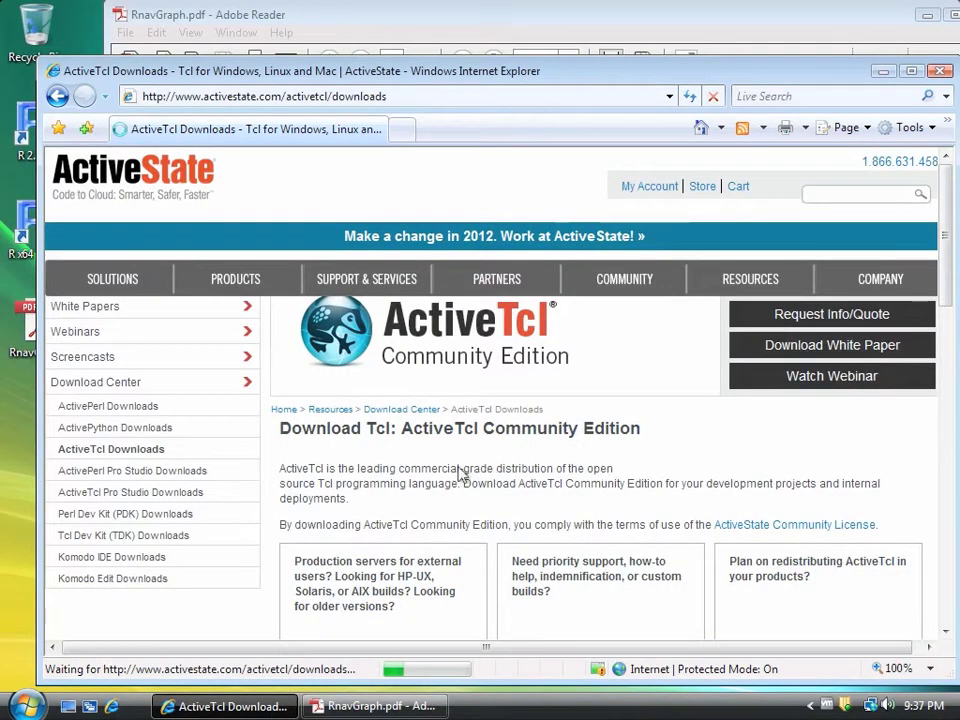
scroll(614, 437, down, 1)
scroll(614, 437, down, 2)
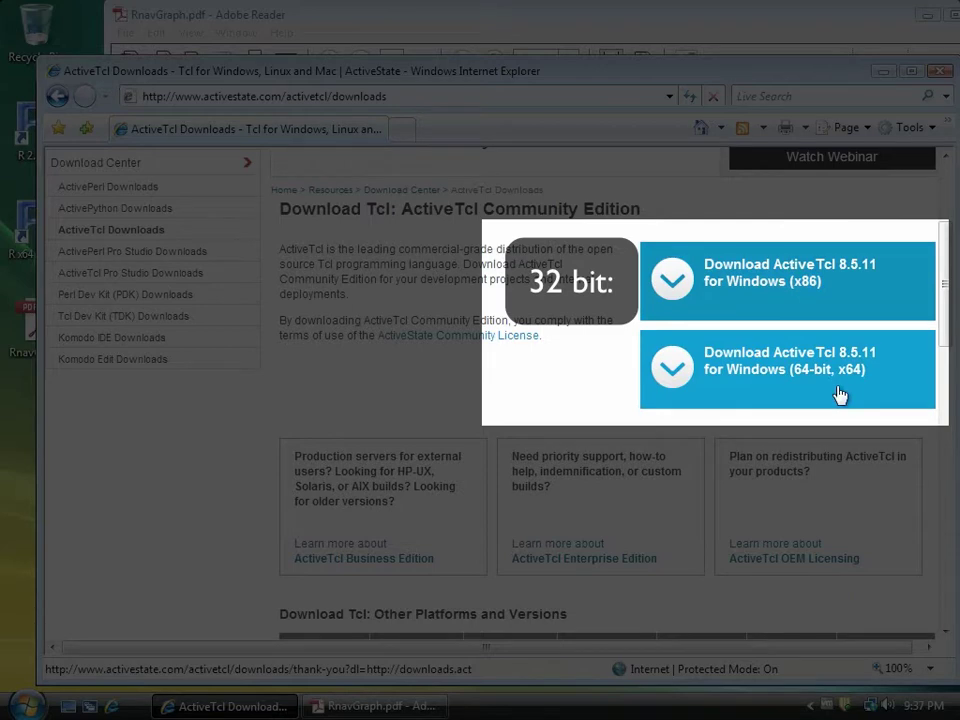
click(671, 285)
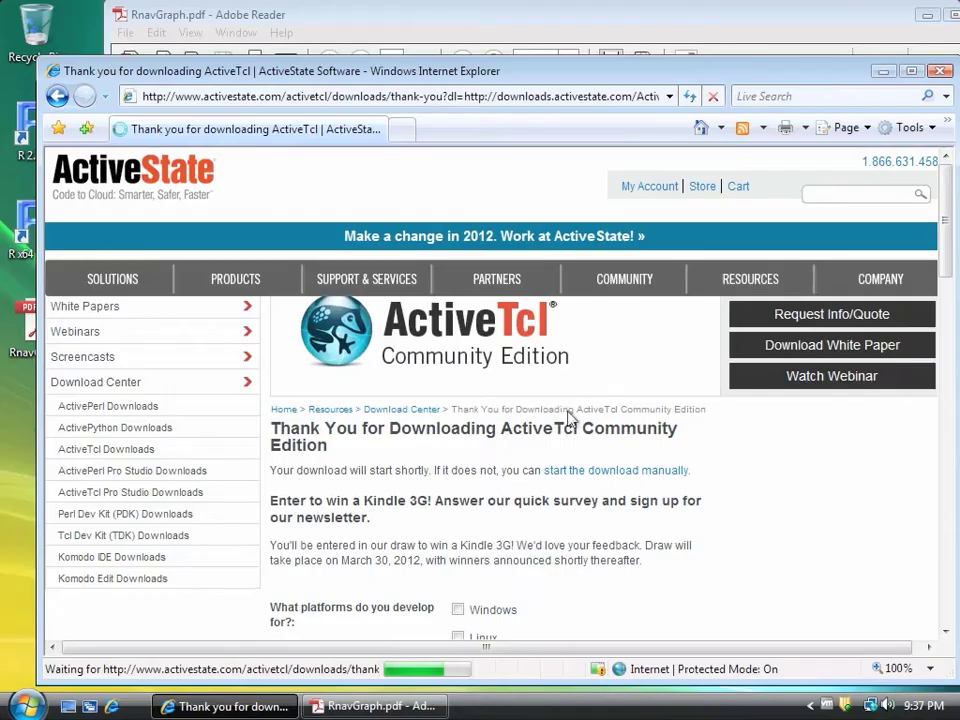
Step: Start the ActiveTcl download manually, allow the blocked file and save the win32 installer in the Downloads folder
click(565, 476)
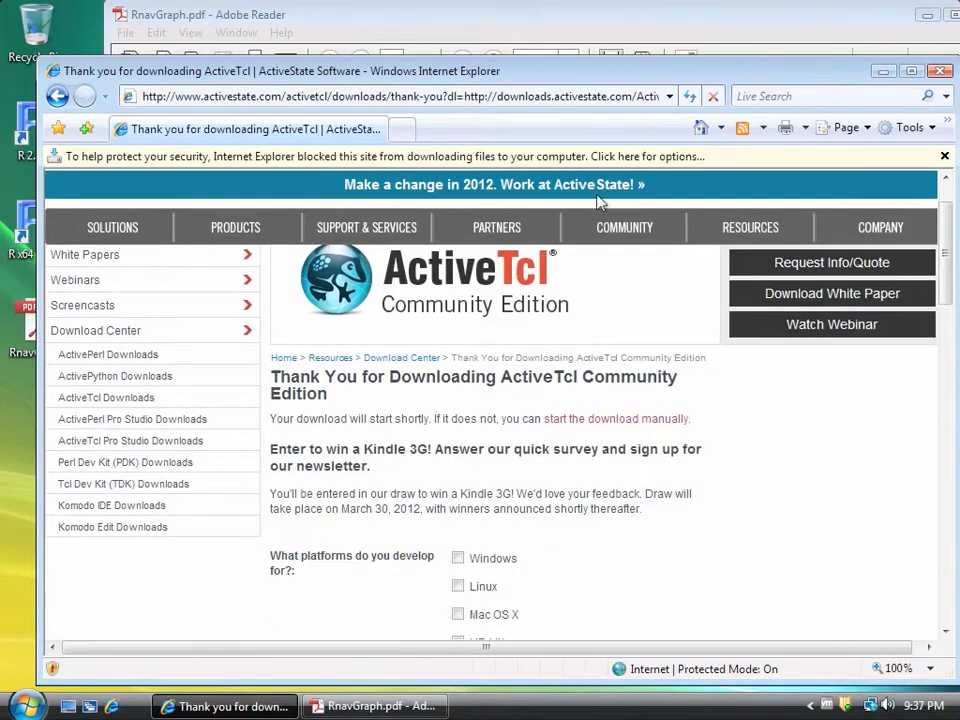
click(705, 160)
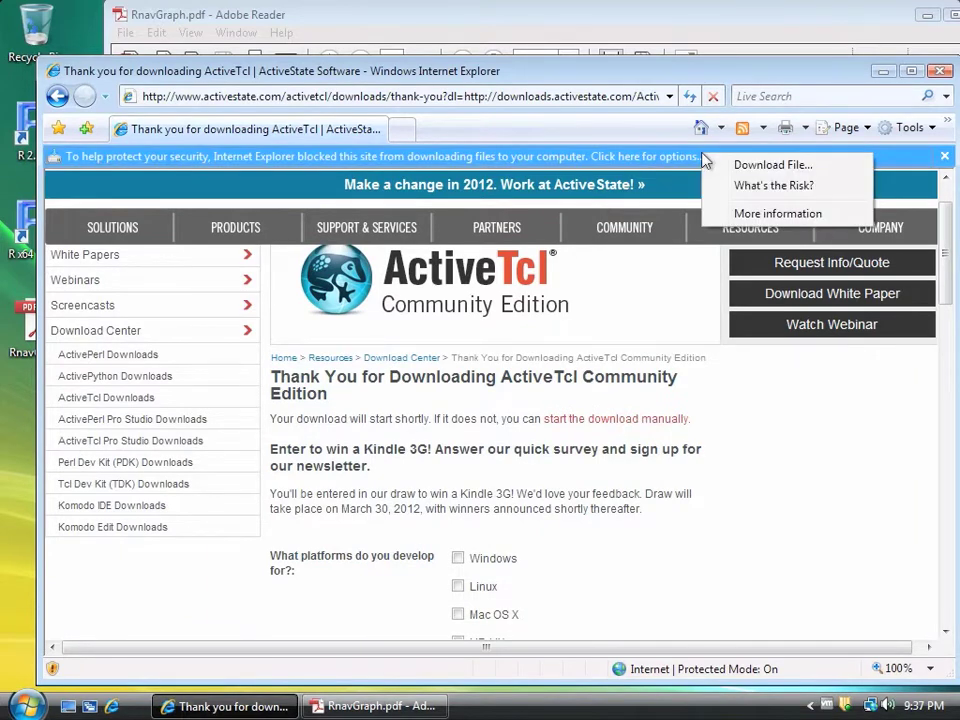
click(776, 166)
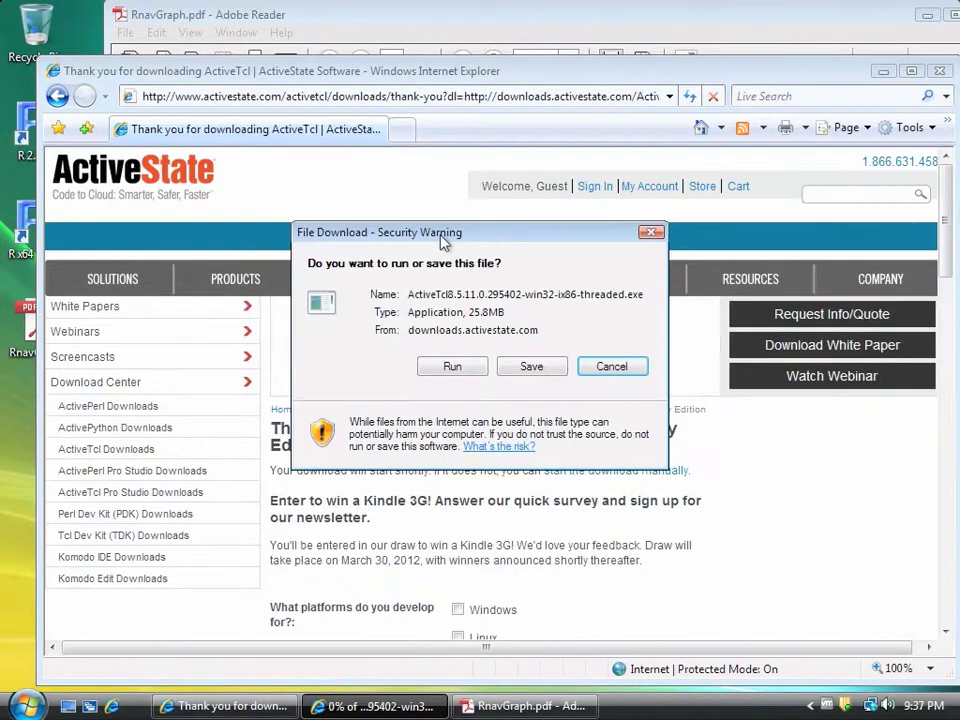
click(531, 365)
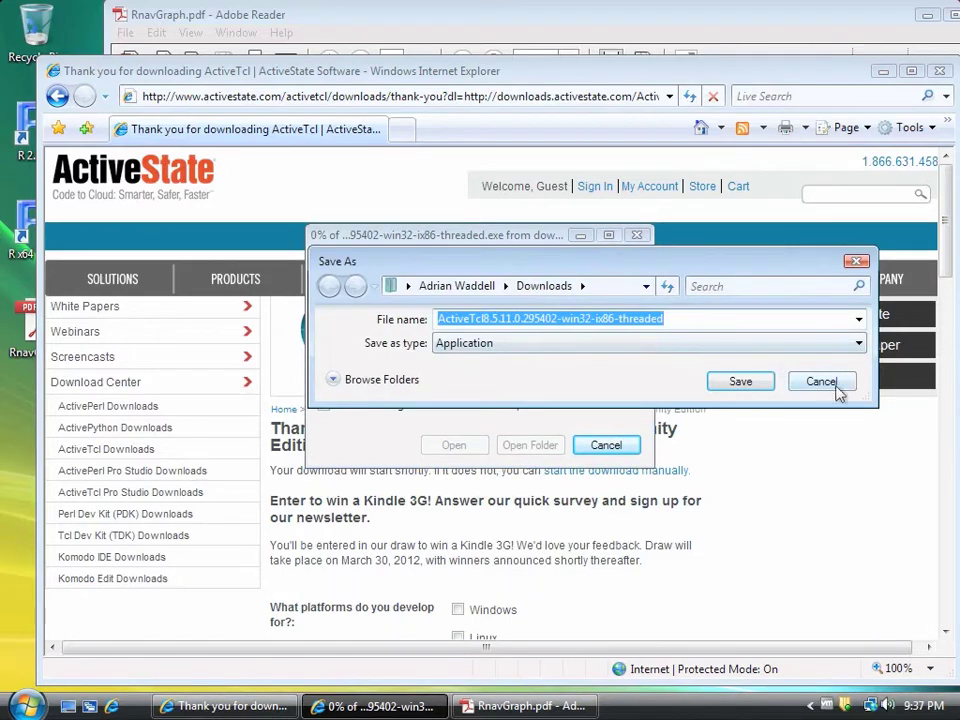
click(759, 387)
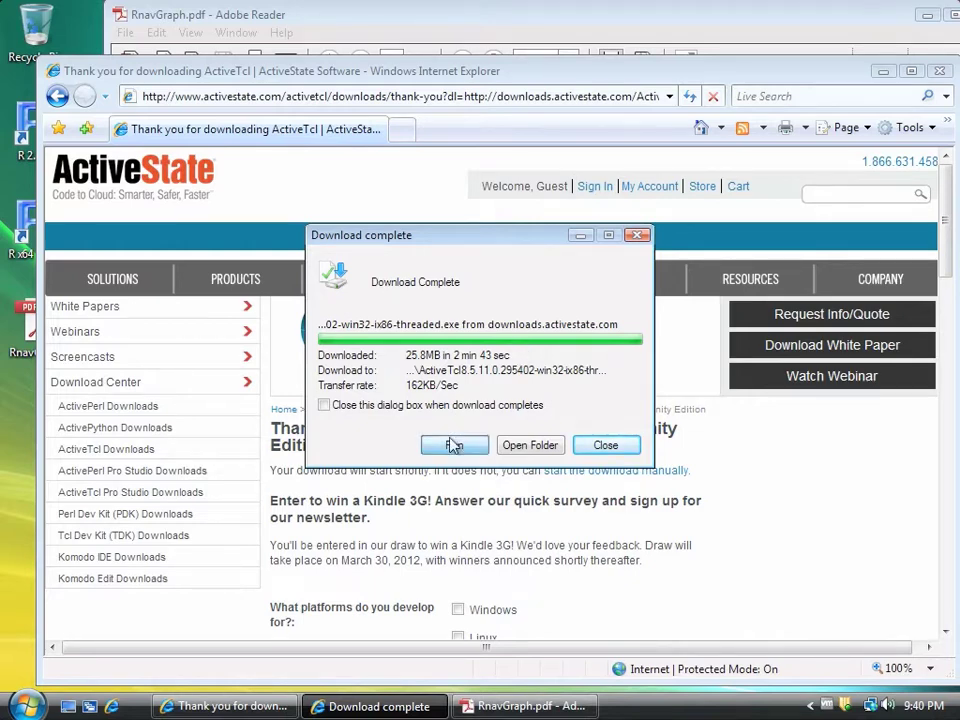
Step: Run the downloaded ActiveTcl installer, allow it to start and accept the license terms
click(452, 444)
click(517, 334)
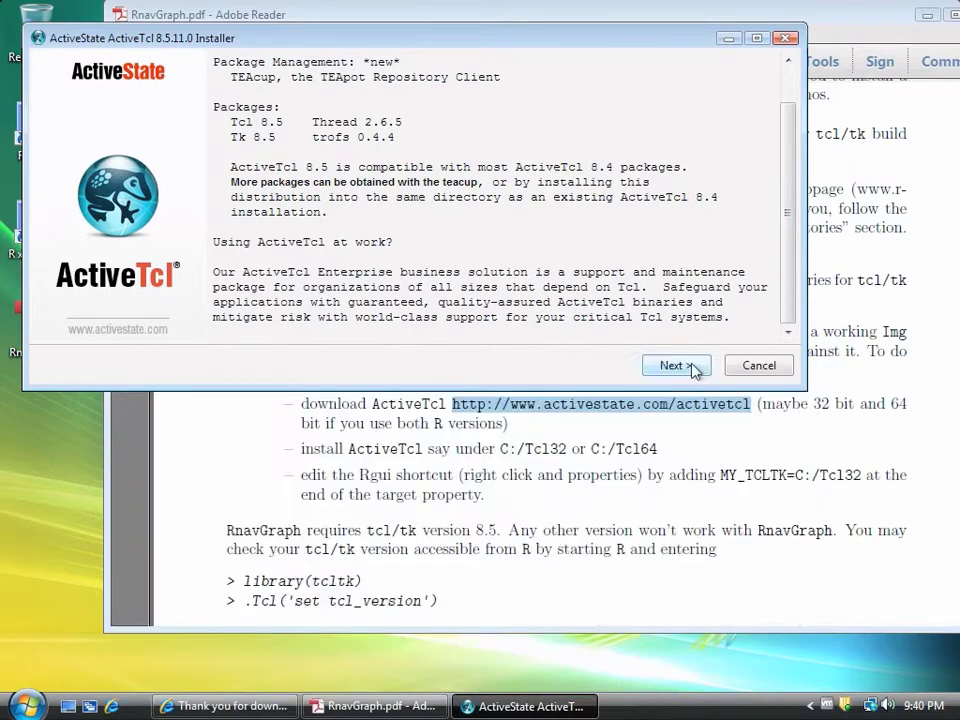
click(692, 367)
click(220, 315)
click(675, 366)
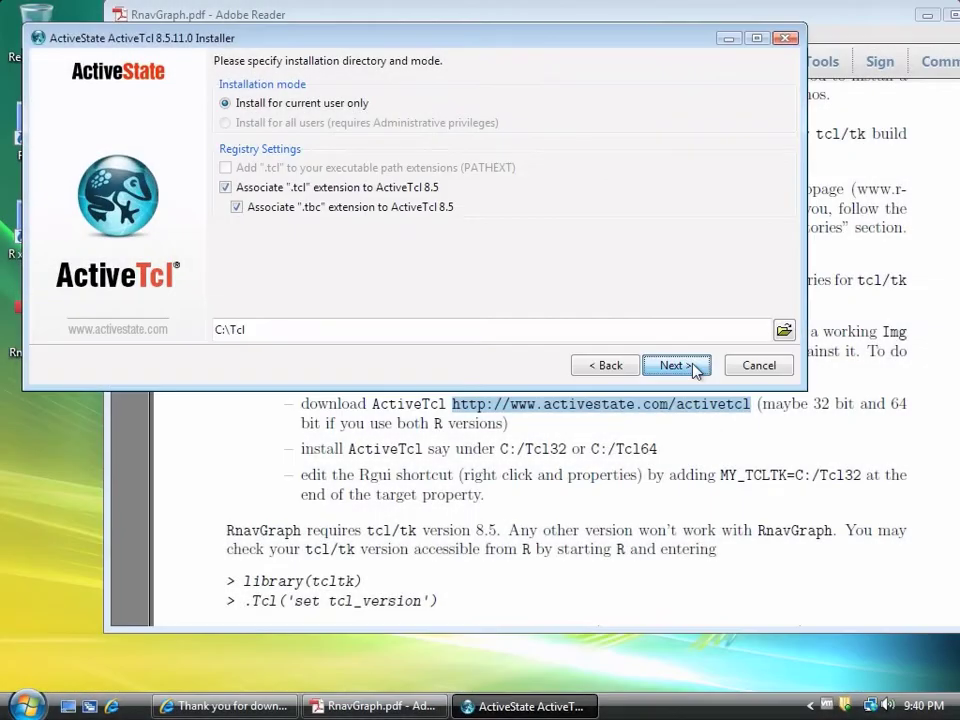
Step: Install ActiveTcl in C:\Tcl with the demos in C:\Tcl\demos, then finish the installer
click(692, 364)
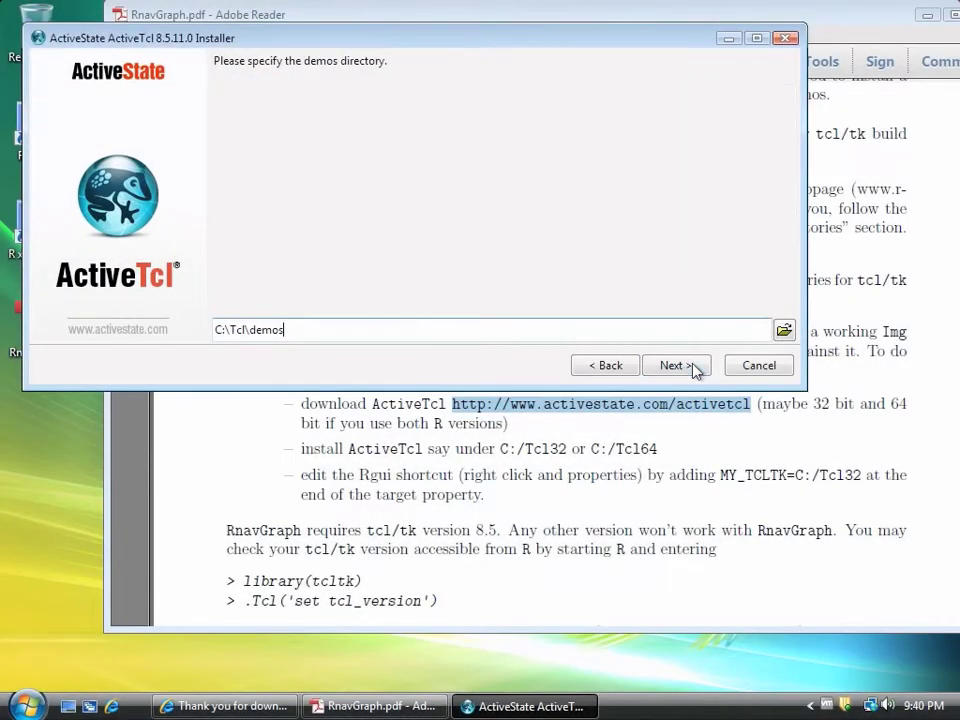
click(692, 364)
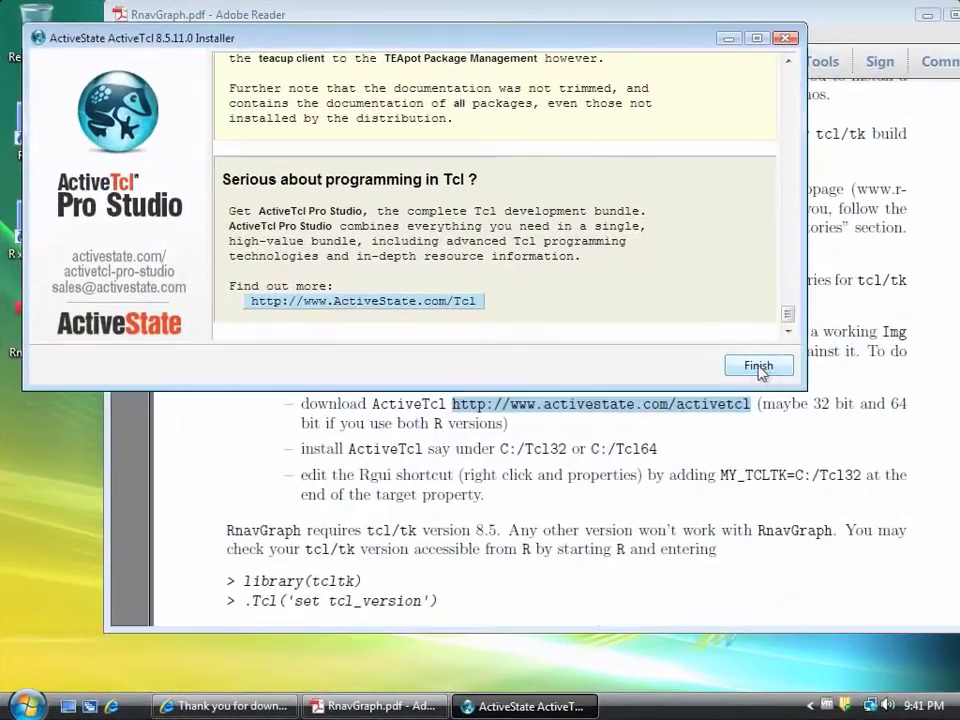
click(760, 364)
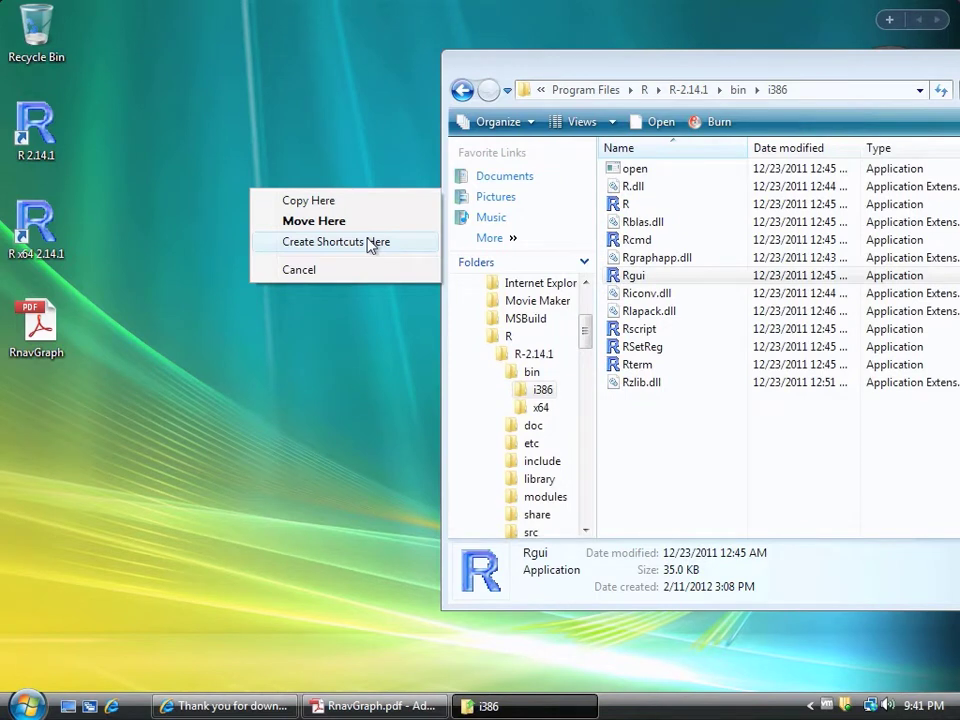
Step: Create a desktop shortcut to the Rgui application from the i386 folder and open the shortcut's properties
click(370, 246)
right_click(262, 145)
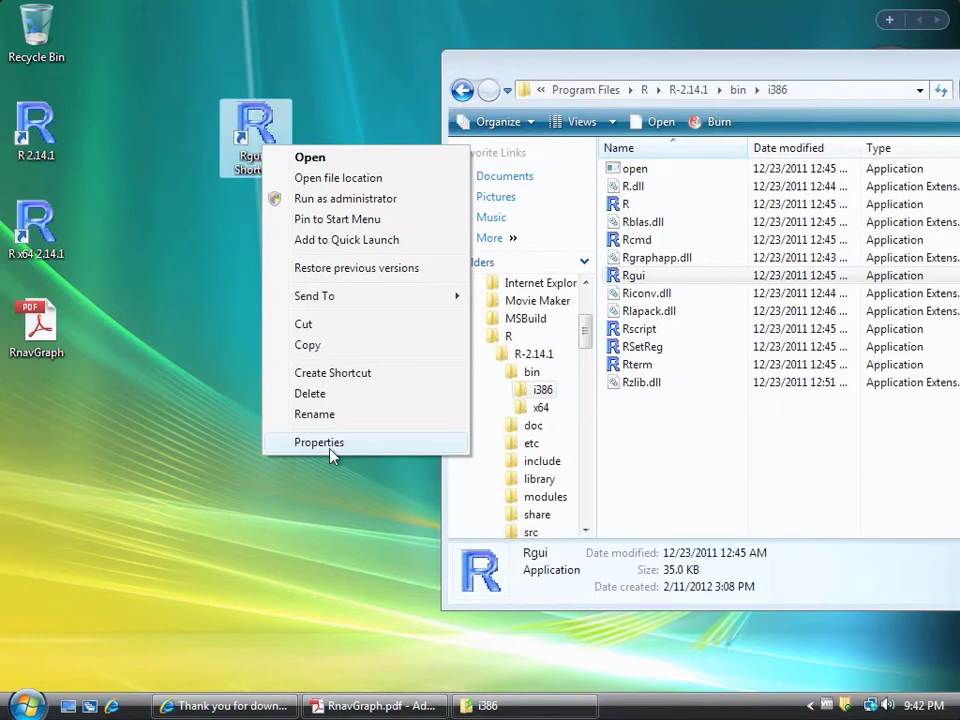
click(331, 448)
Step: Append MY_TCLTK=C:/Tcl to the end of the Rgui shortcut's target, then apply and close the properties
drag(540, 328, 587, 328)
click(803, 326)
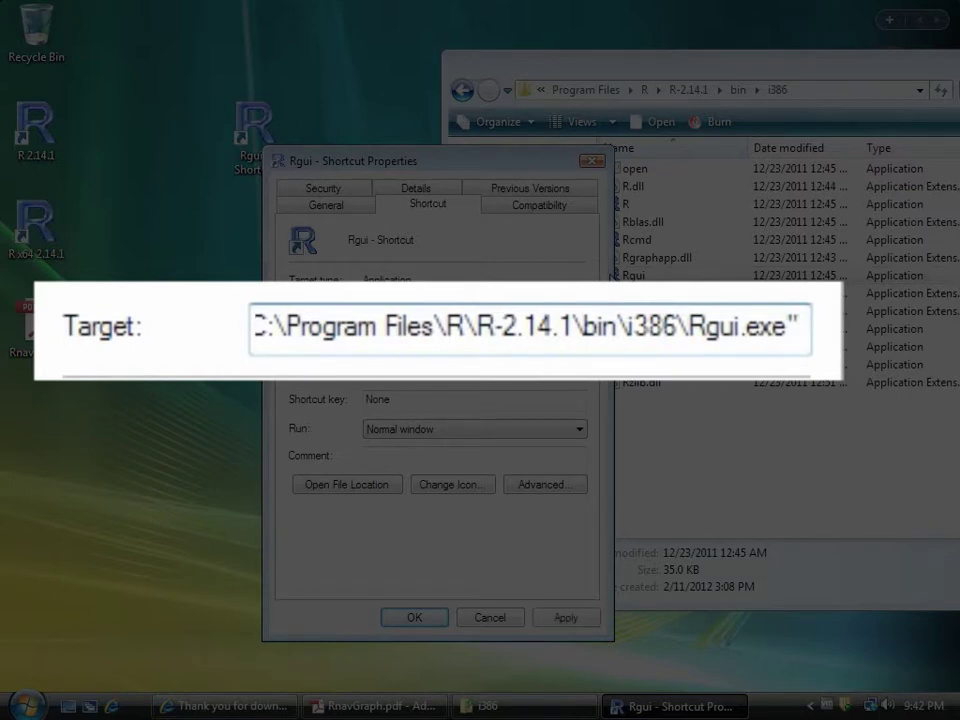
text(MY_)
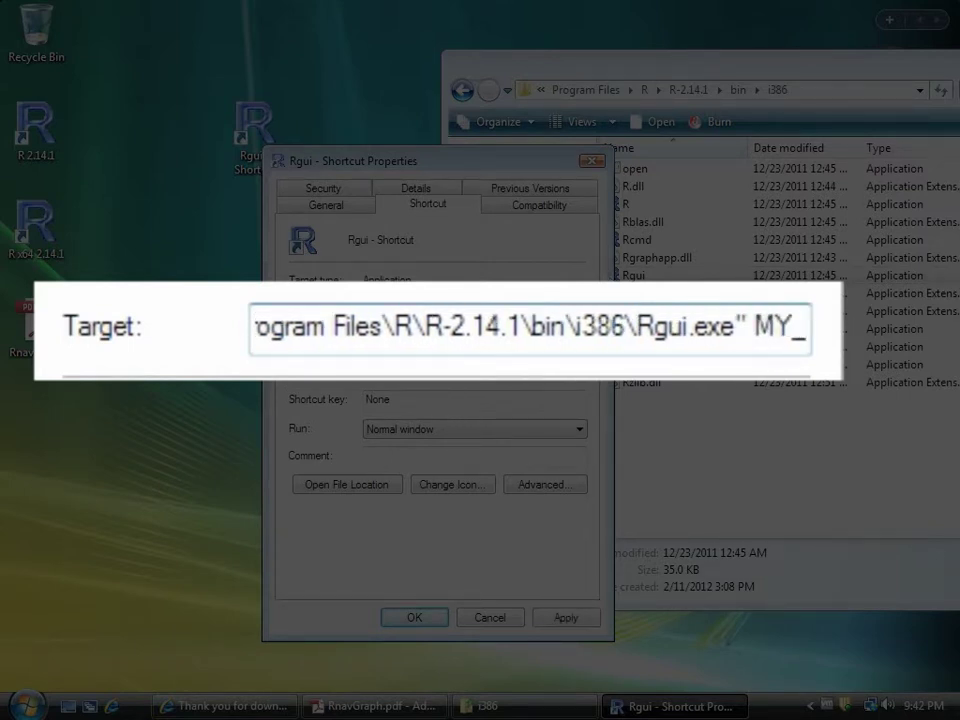
text(TCLTK-)
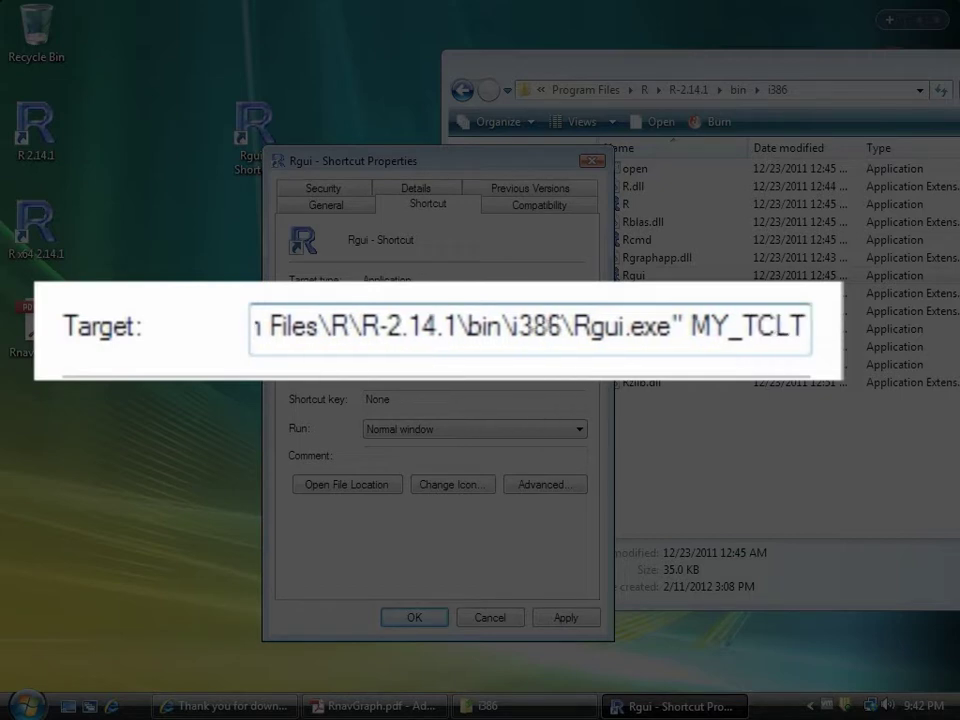
text(=)
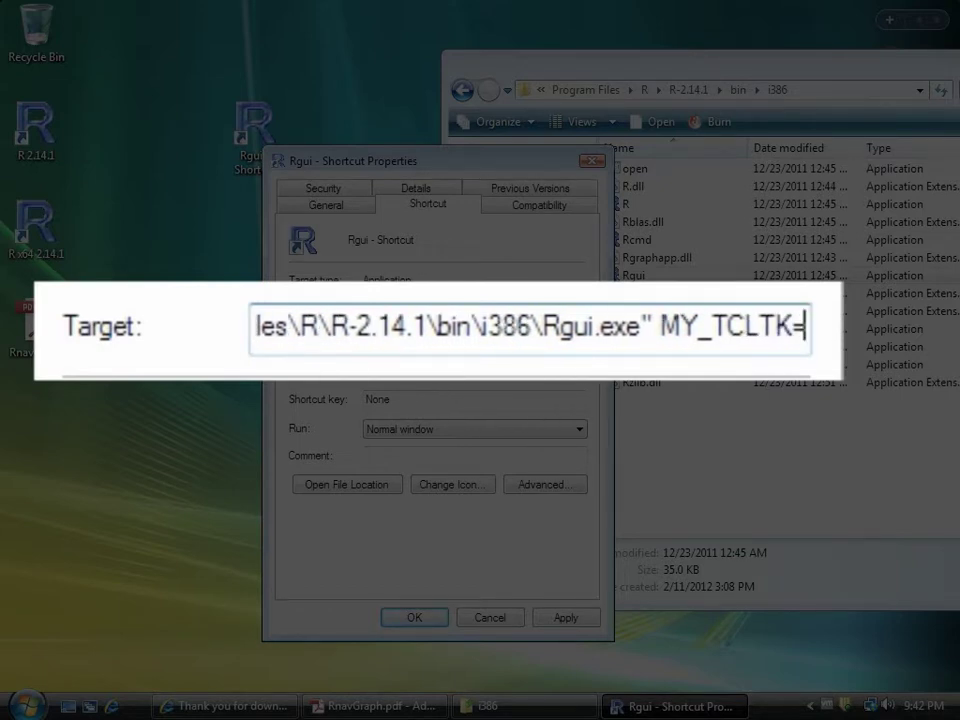
text(C:/Tc)
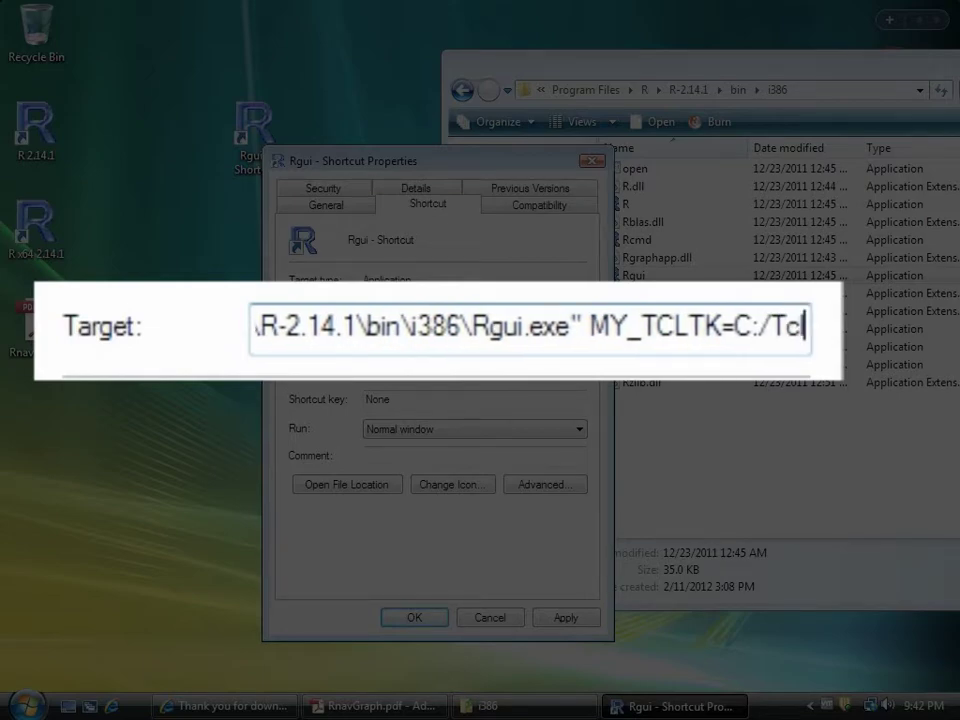
text(l)
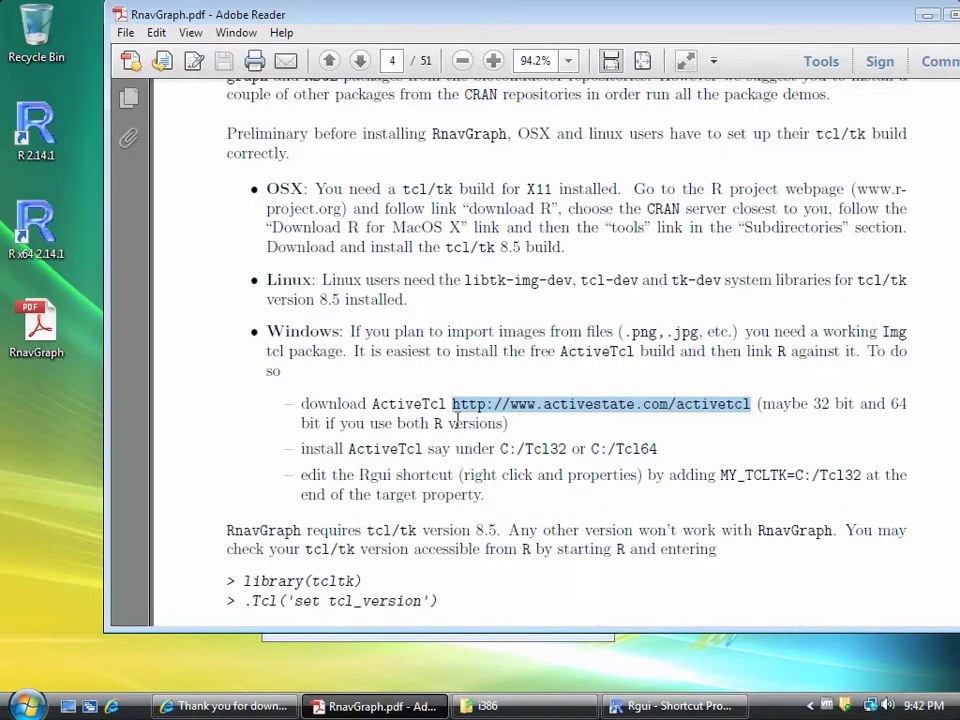
scroll(762, 448, down, 1)
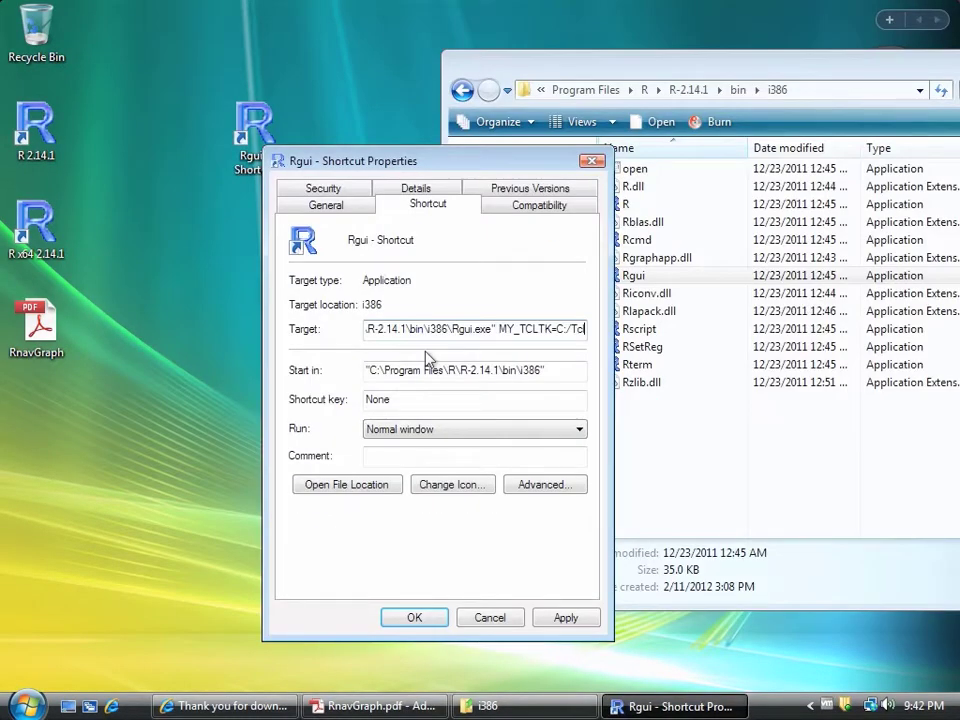
click(565, 617)
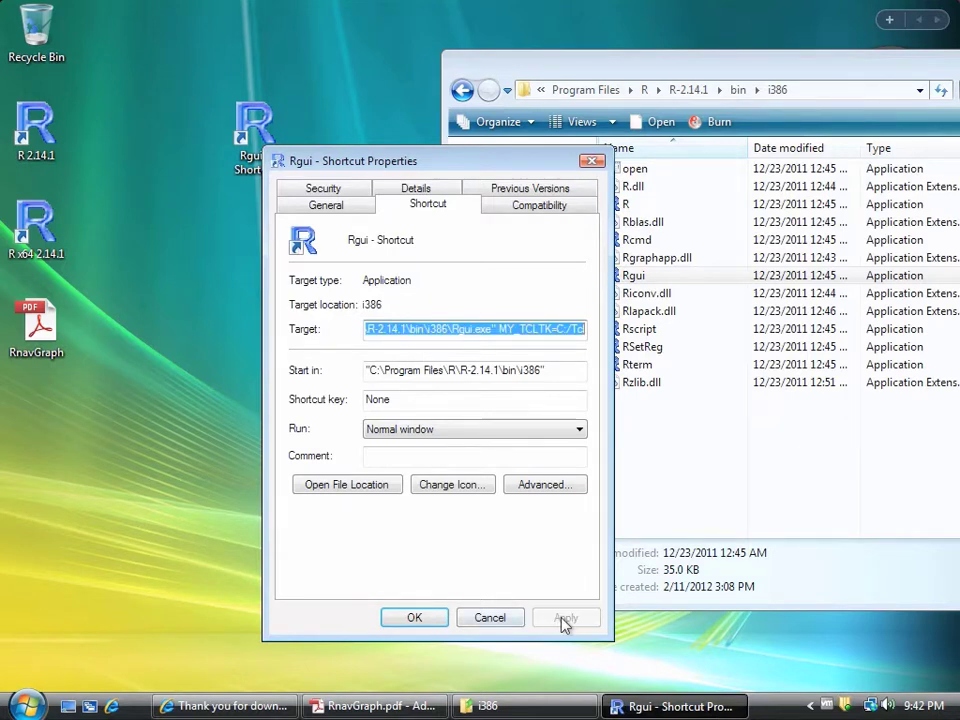
click(414, 620)
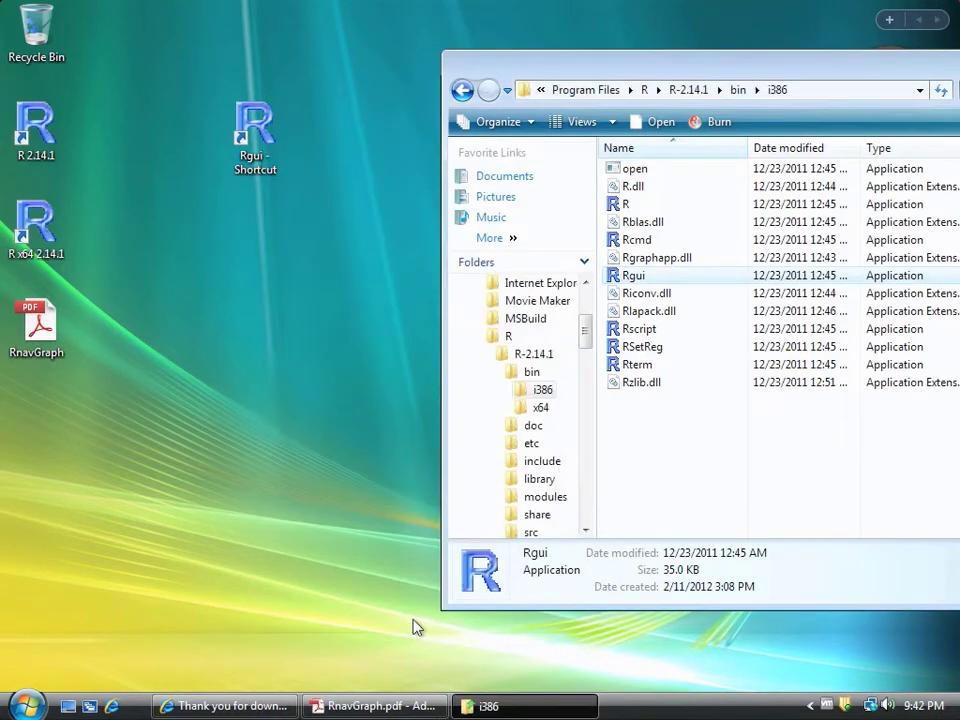
Step: Start R from the new Rgui desktop shortcut and load the Tcl/Tk interface with library(tcltk)
double_click(255, 130)
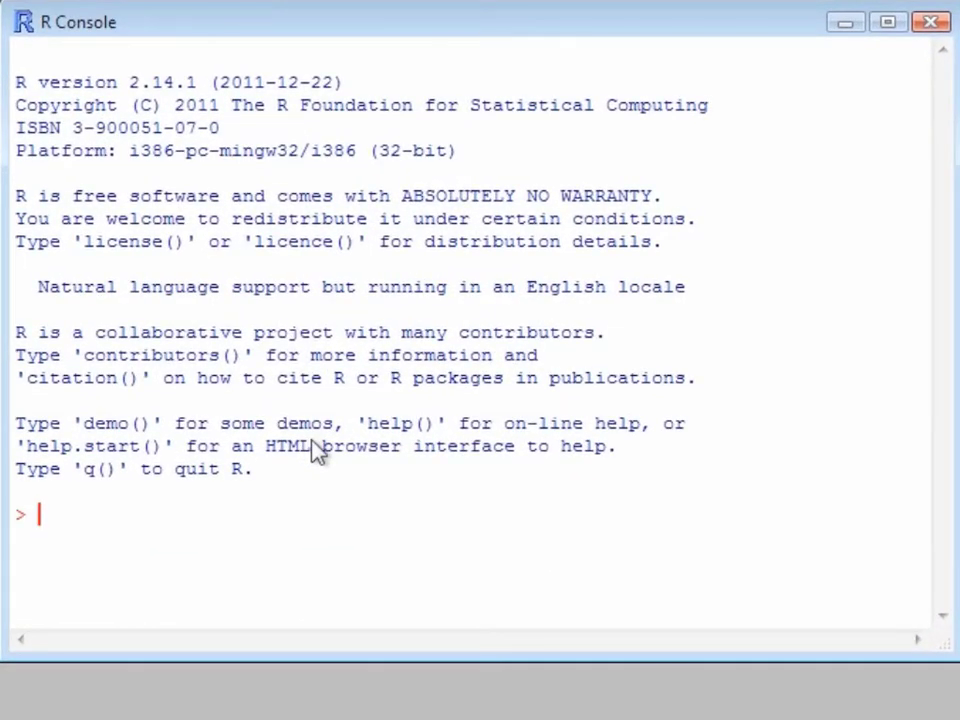
text(library(t))
key(Left)
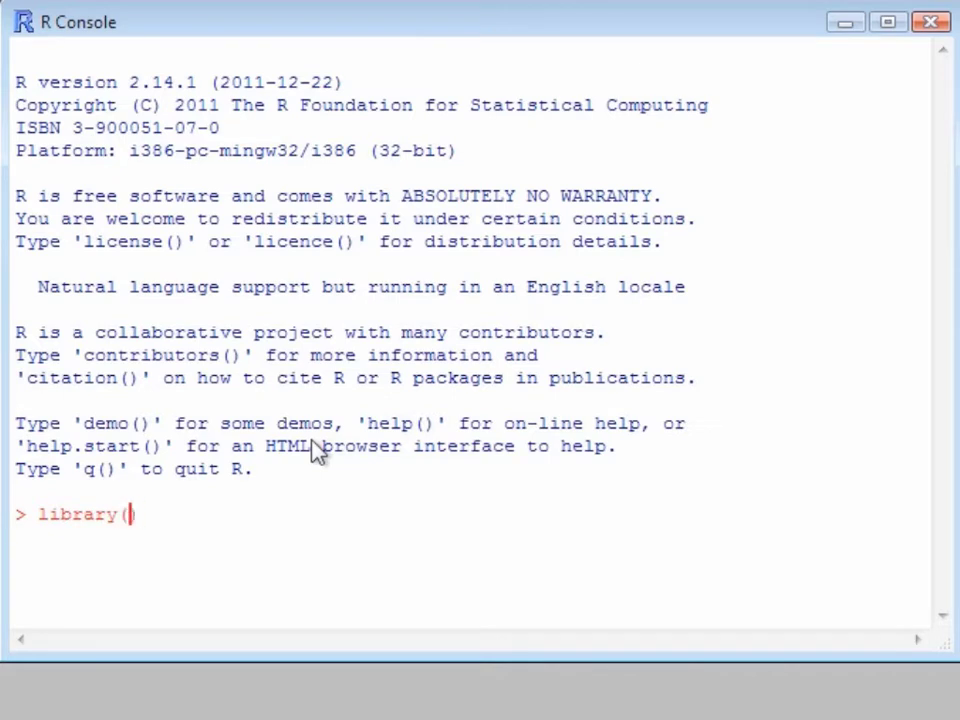
text(tcltk)
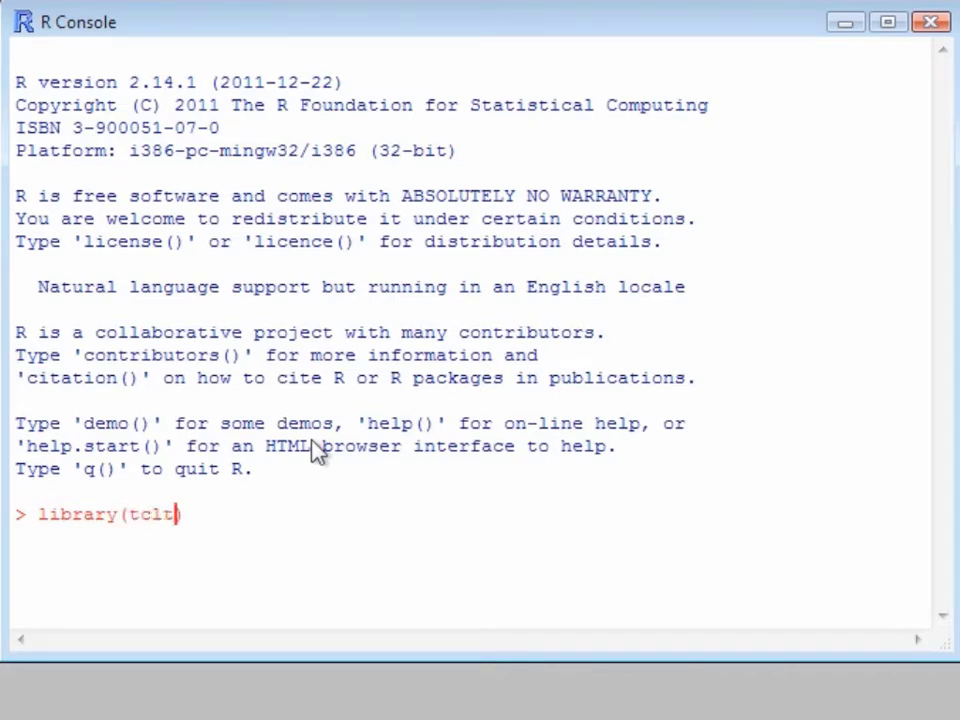
key(Return)
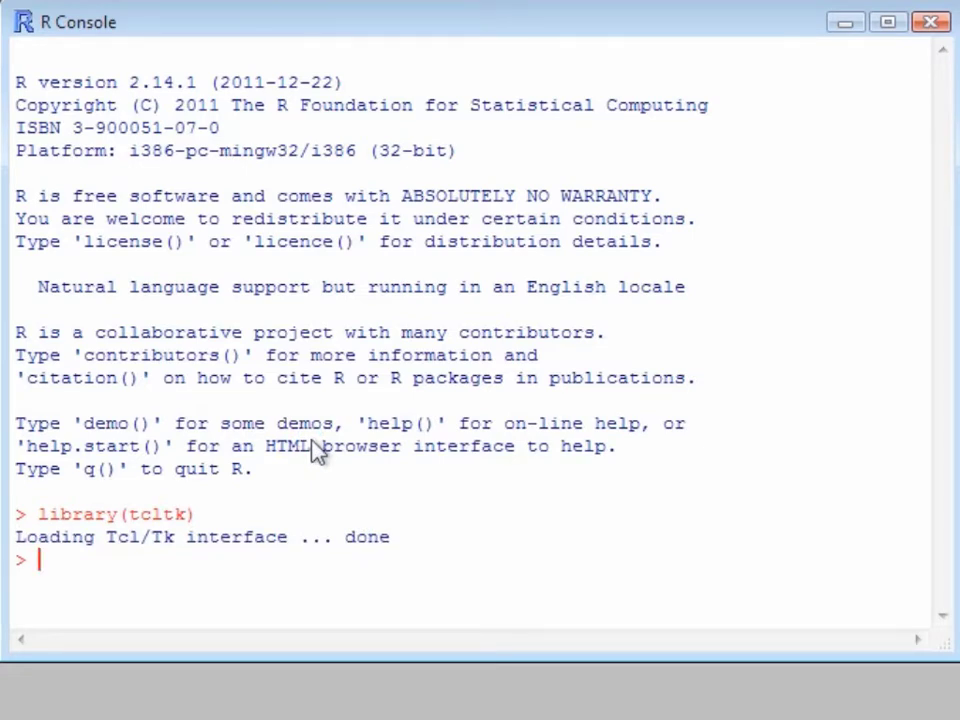
Step: Load the Img Tcl package in the R console with tclRequire('Img')
text(tclR)
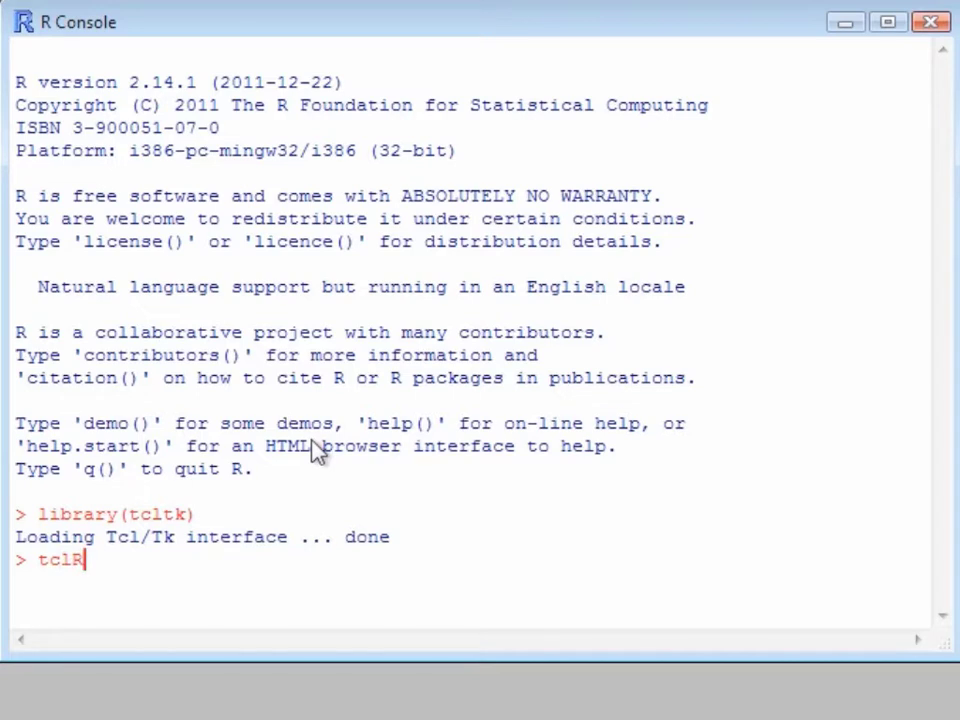
text(equire())
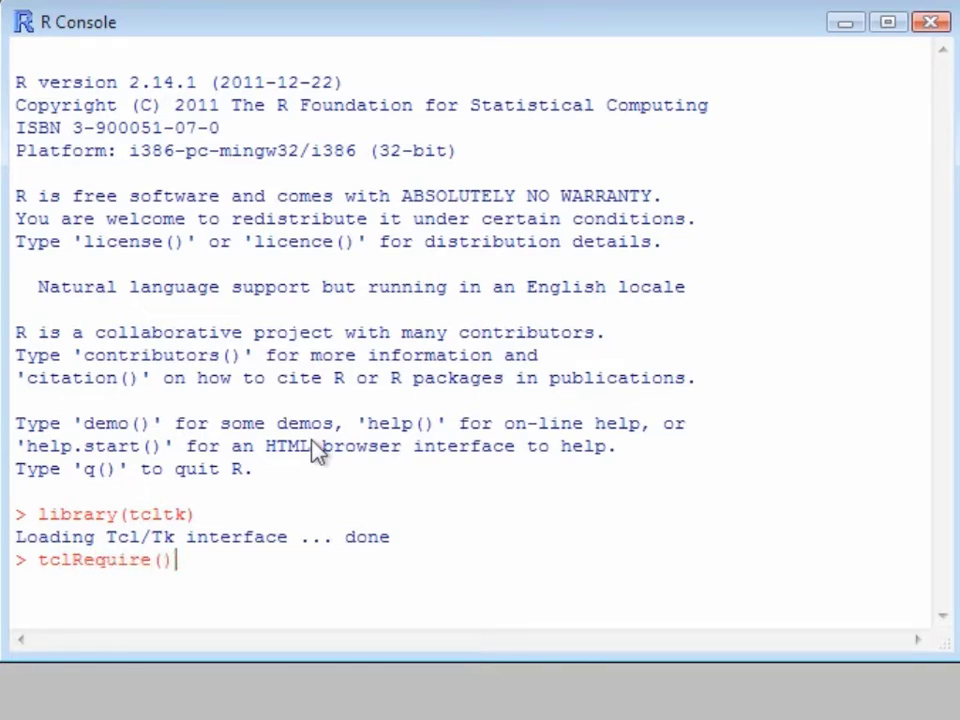
key(Left)
text('')
key(Left)
text(Img)
key(Return)
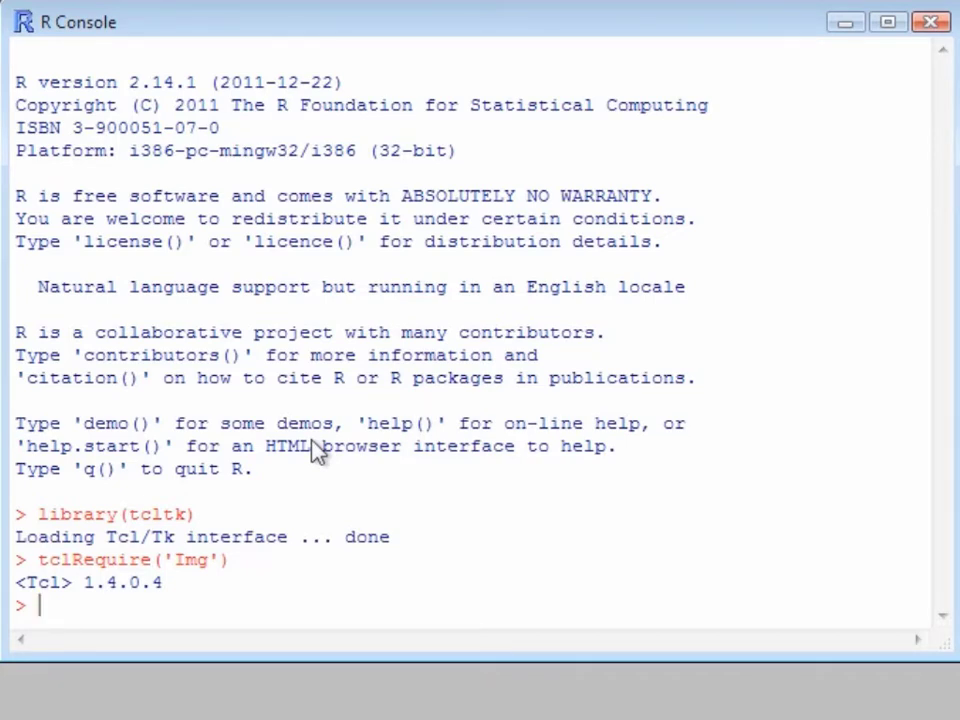
Step: Query the Tcl version in the R console with .Tcl('set tcl_version')
text(.Tcl())
key(Left)
text('')
key(Left)
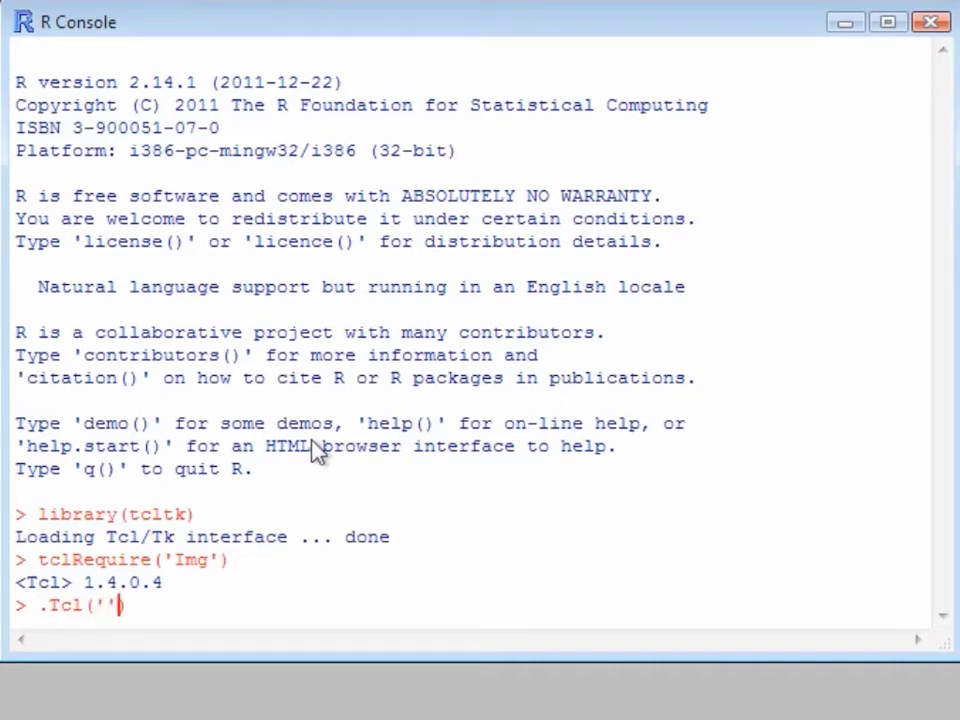
text(set )
text(tcl_)
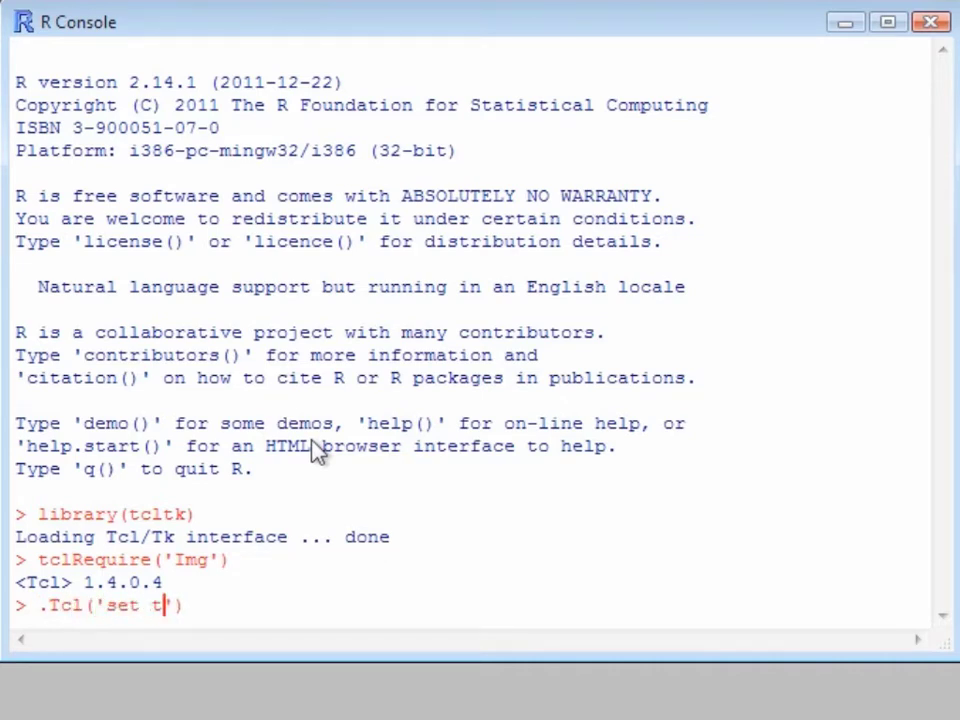
text(version)
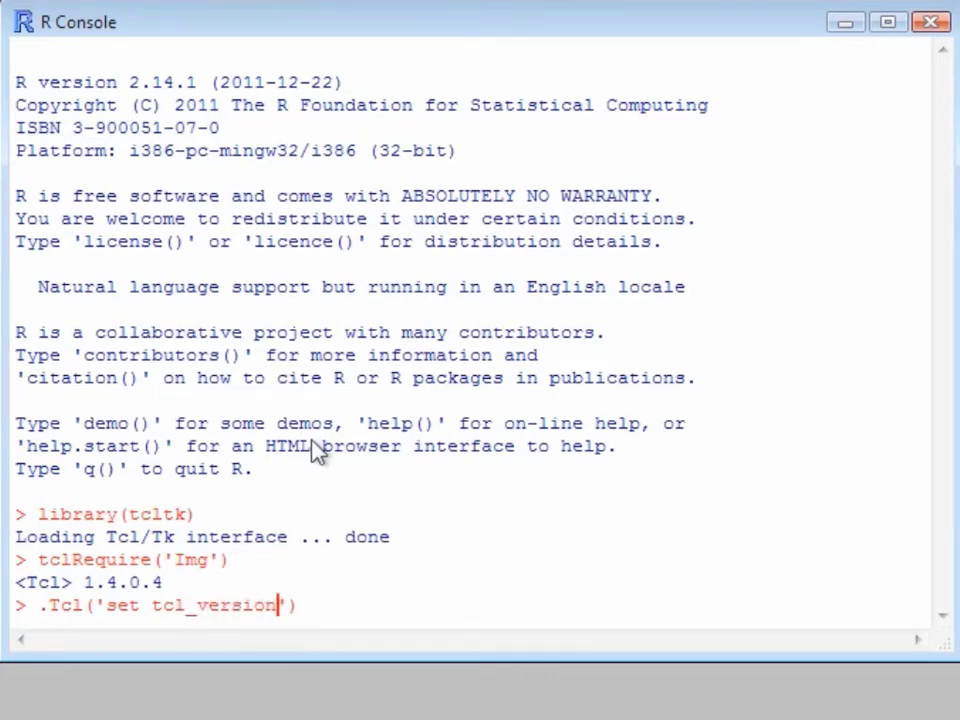
key(Return)
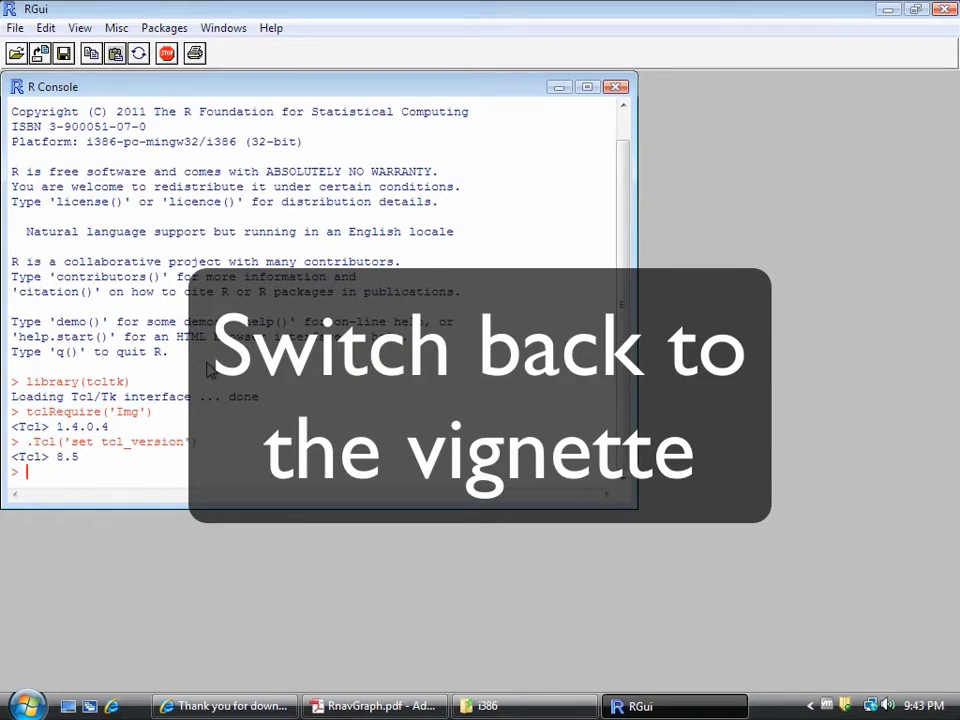
key(super+Tab)
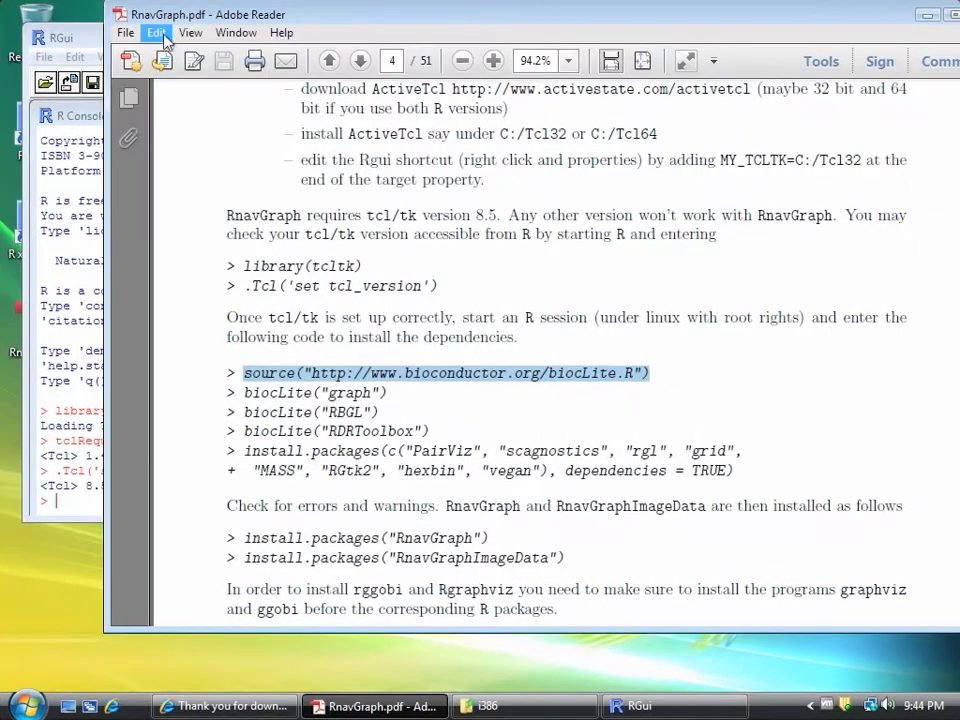
click(157, 33)
click(150, 122)
click(70, 488)
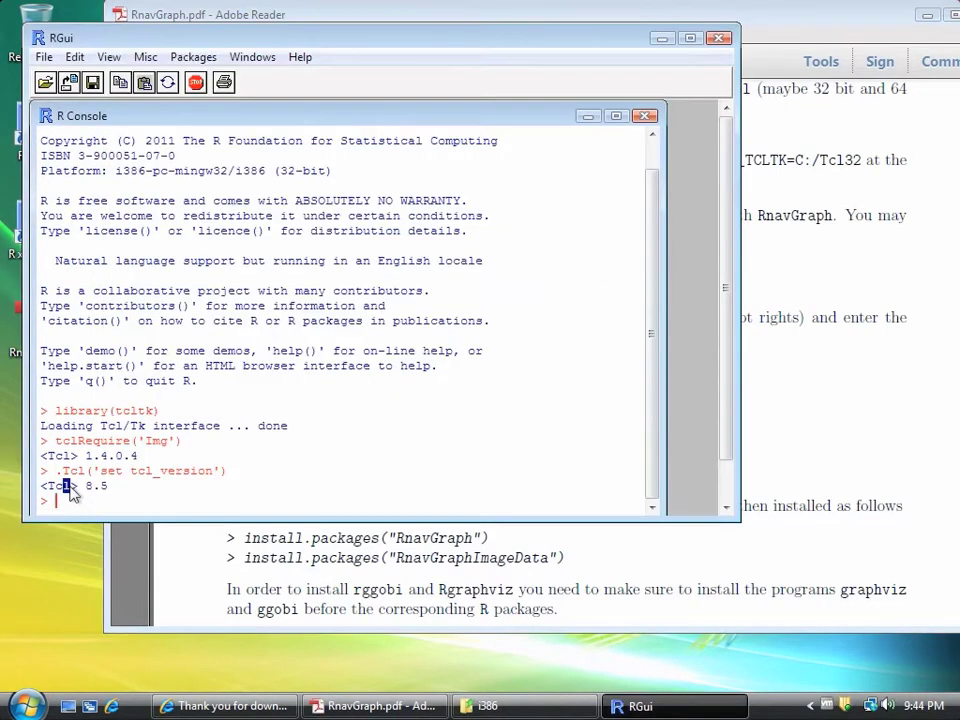
key(ctrl+v)
key(Return)
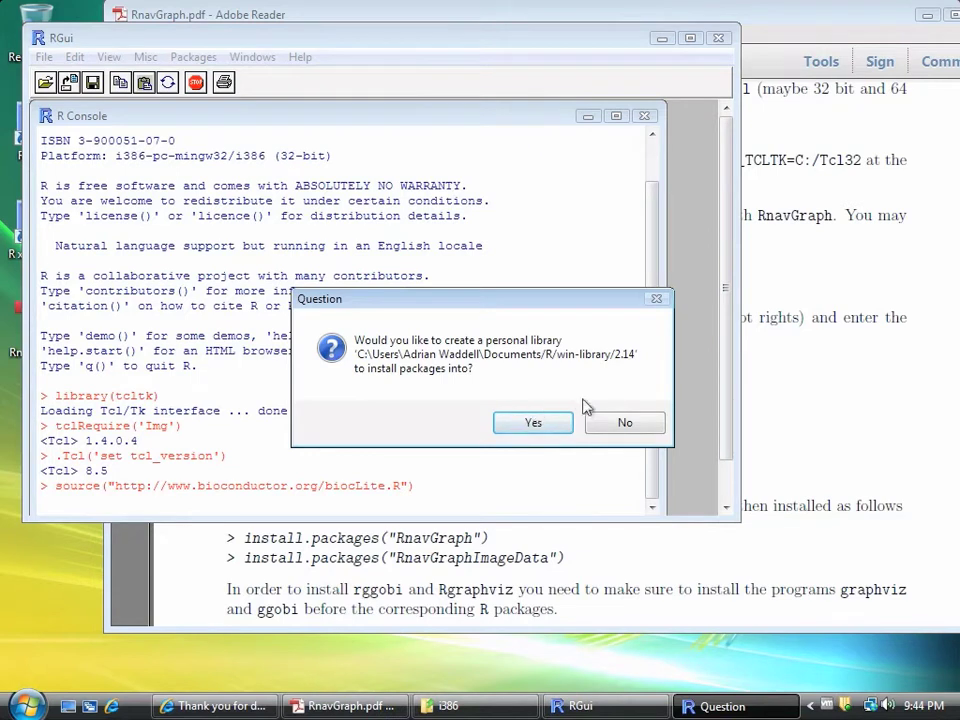
click(556, 423)
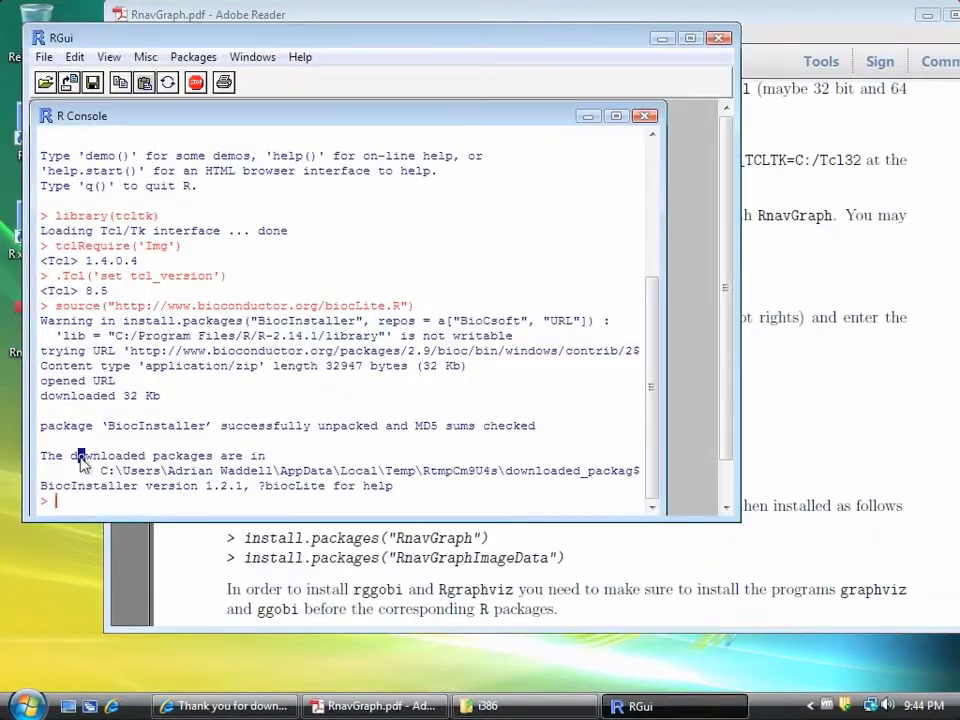
Step: Install the graph and RBGL packages by running the vignette's biocLite("graph") and biocLite("RBGL") commands in the R console
right_click(80, 460)
click(112, 489)
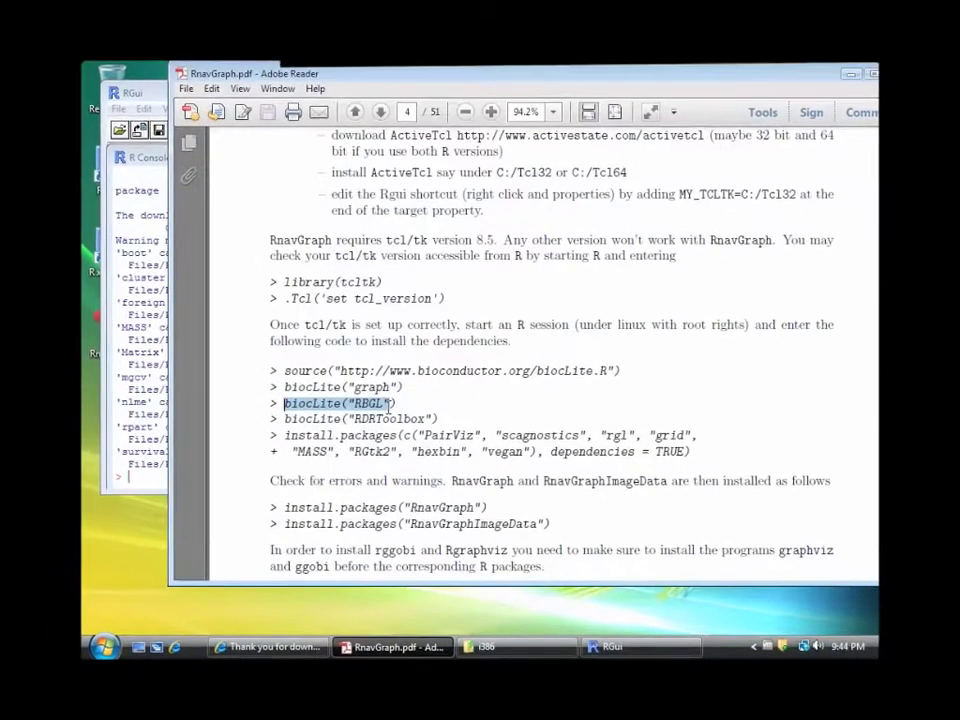
drag(388, 405, 403, 405)
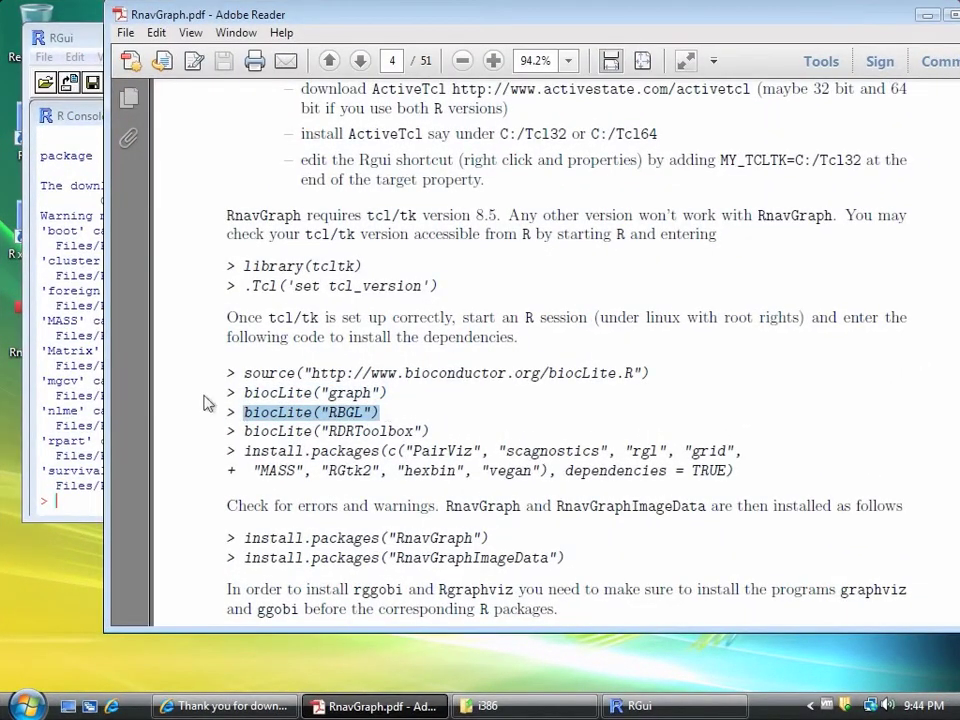
click(80, 472)
right_click(93, 481)
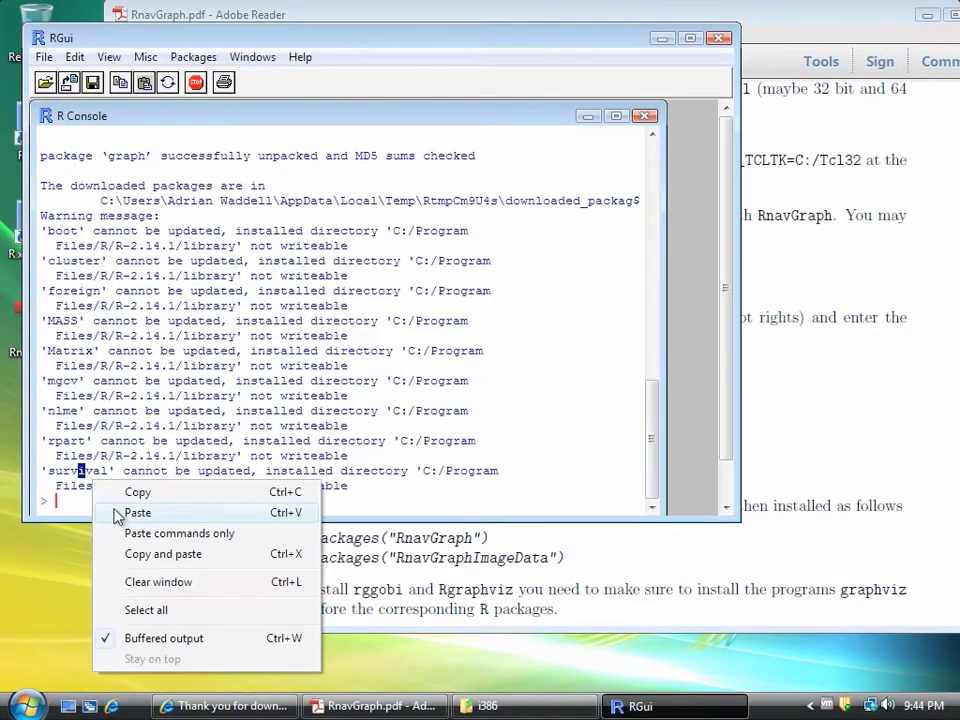
click(117, 513)
key(Return)
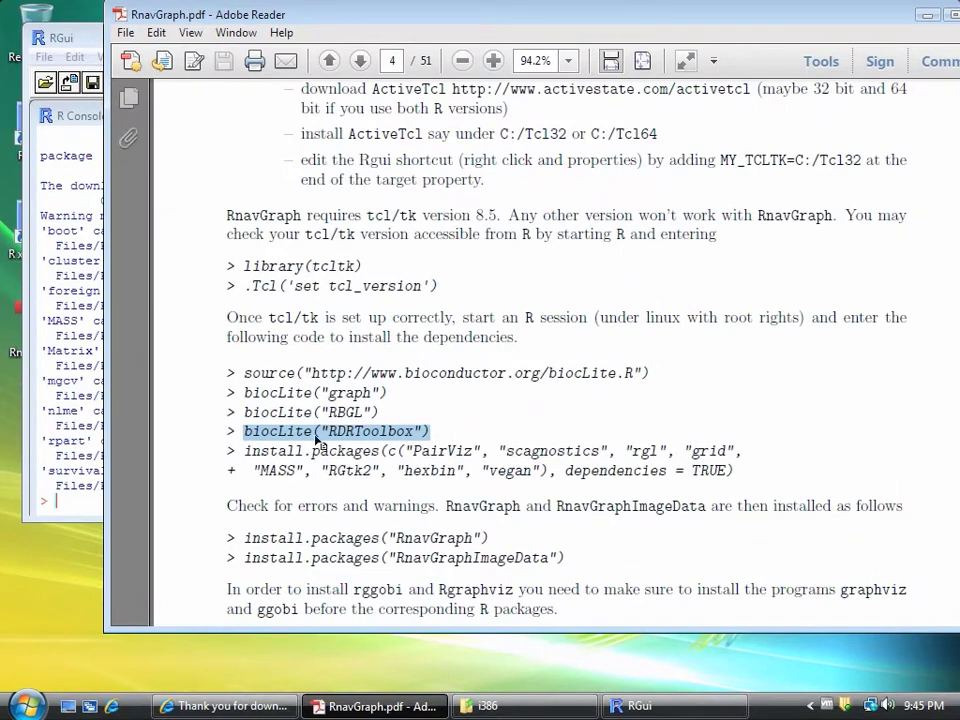
Step: Install RDRToolbox by running the vignette's biocLite("RDRToolbox") command in the R console
click(90, 475)
right_click(90, 475)
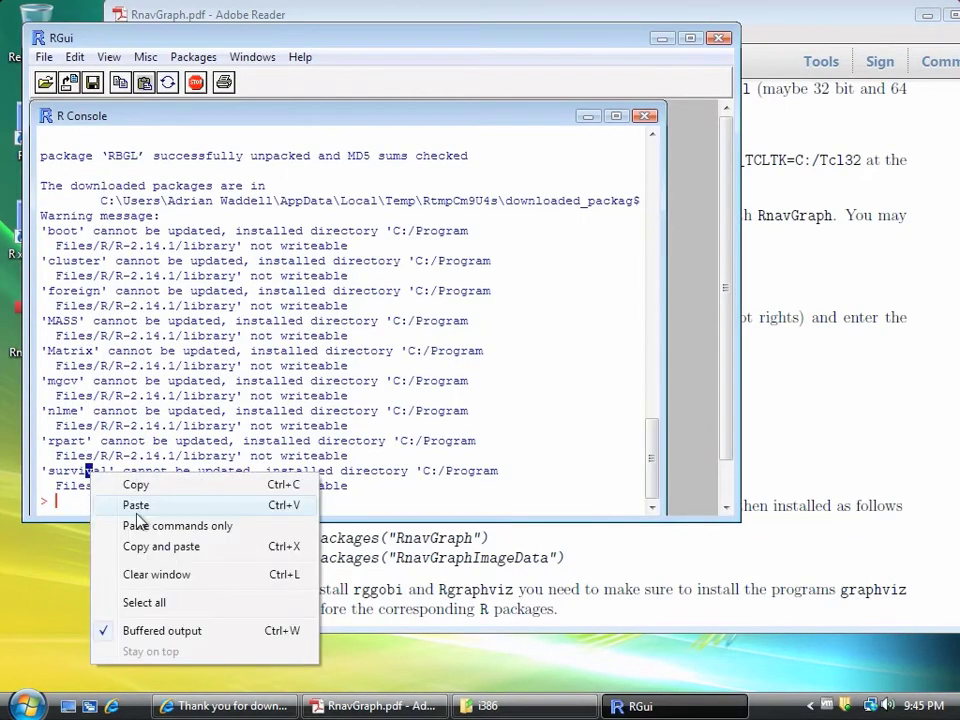
click(234, 503)
key(Return)
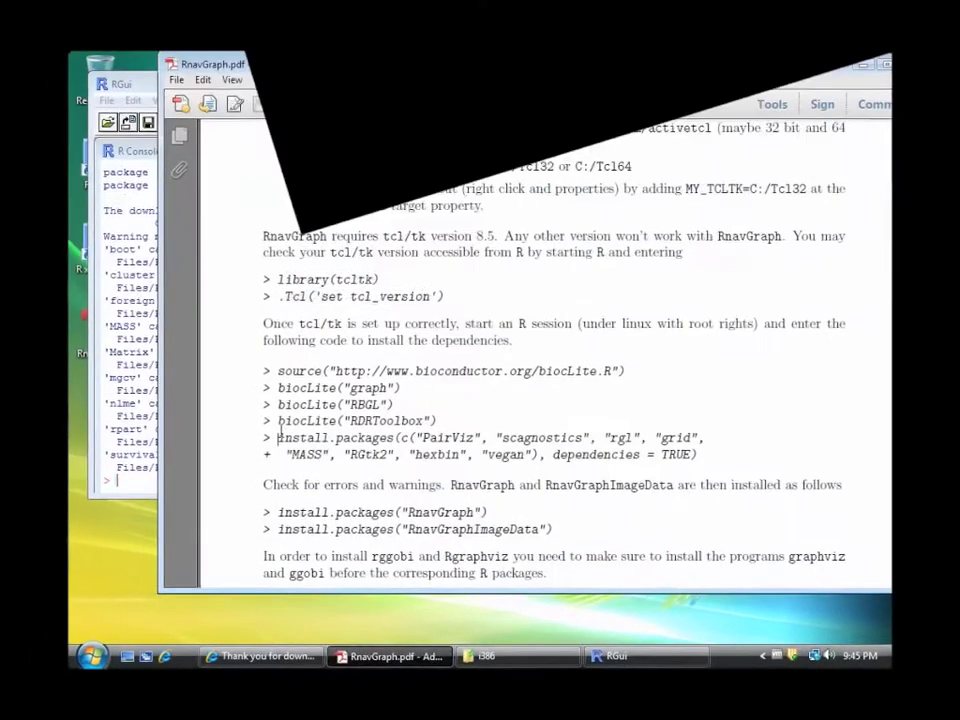
Step: Copy the vignette's first install.packages line, install.packages(c("PairViz", "scagnostics", "rgl", "grid", and paste it into the R console
drag(245, 451, 742, 451)
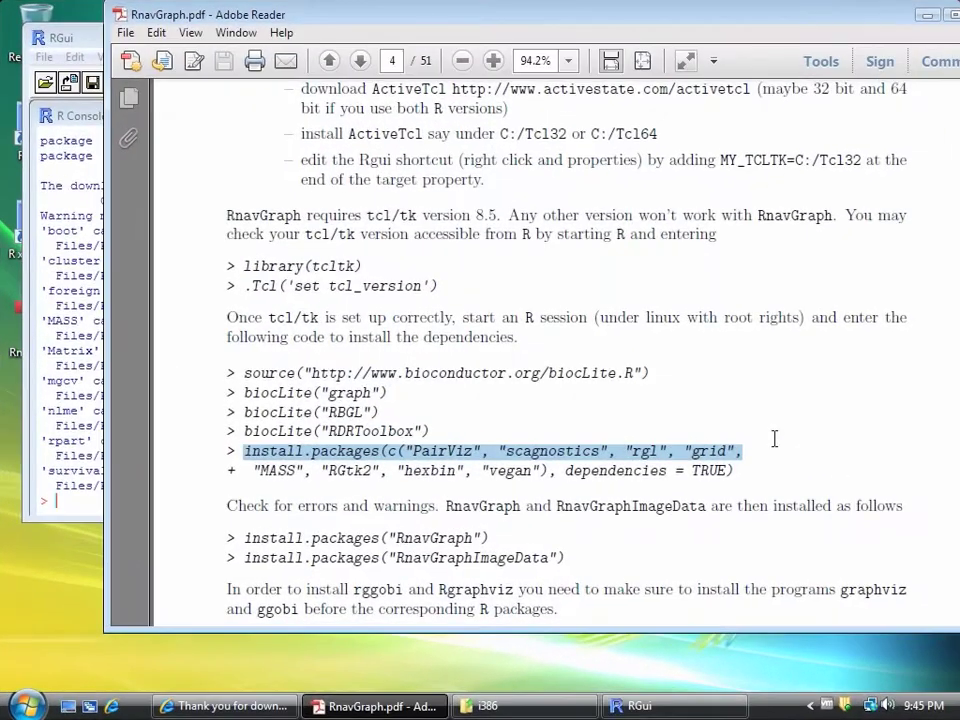
click(92, 497)
right_click(92, 497)
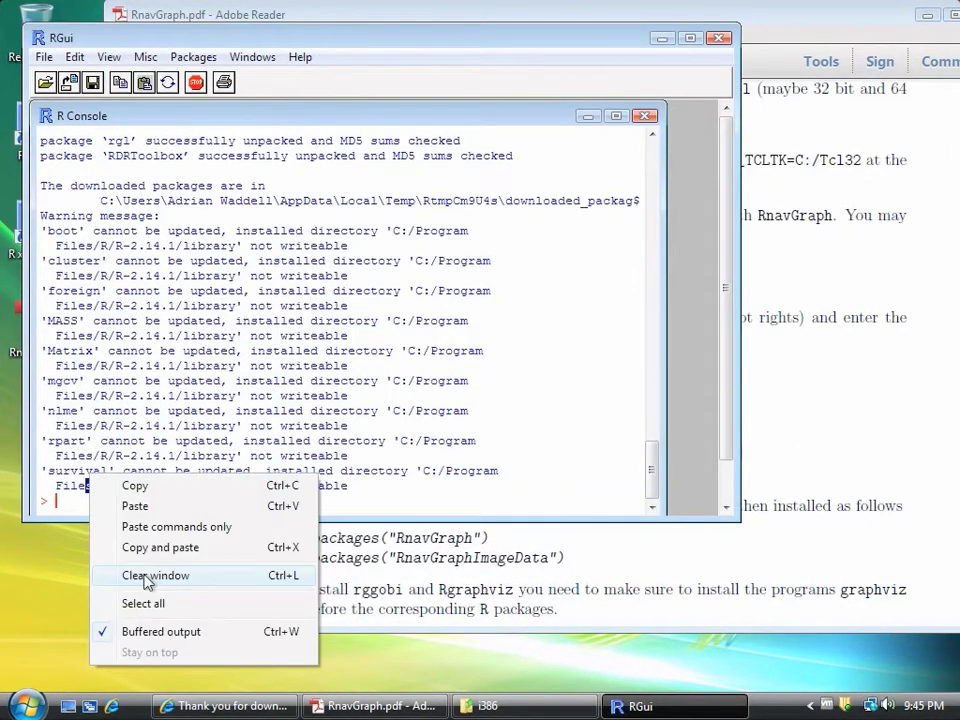
click(170, 506)
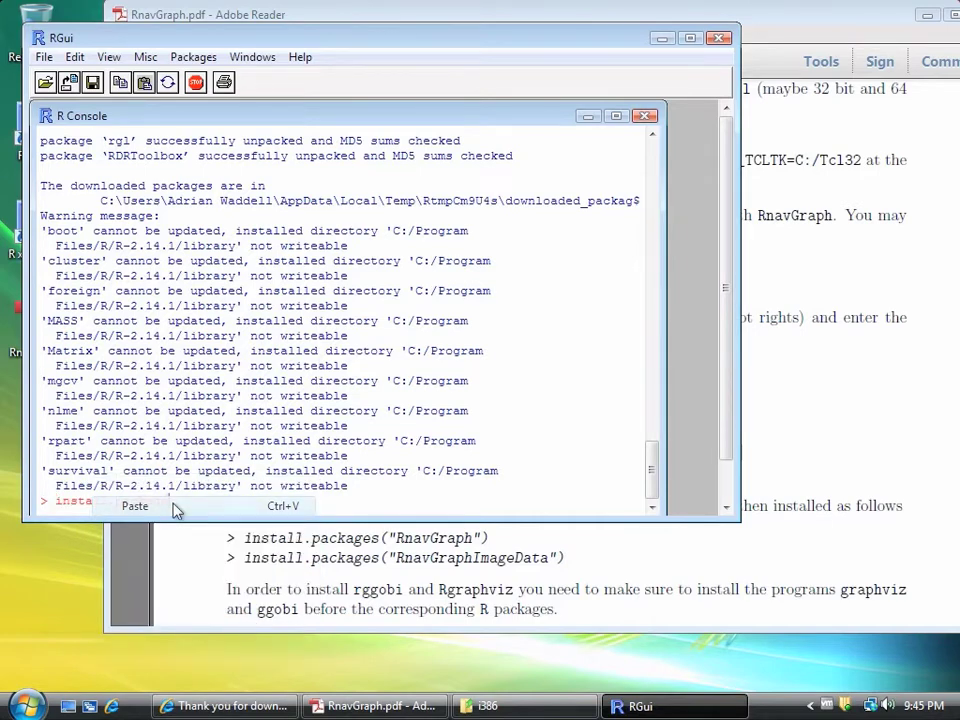
Step: Append the vignette's continuation line "MASS", "RGtk2", "hexbin", "vegan"), dependencies = TRUE), run the command and choose the Canada (ON) CRAN mirror
click(826, 452)
drag(252, 471, 735, 471)
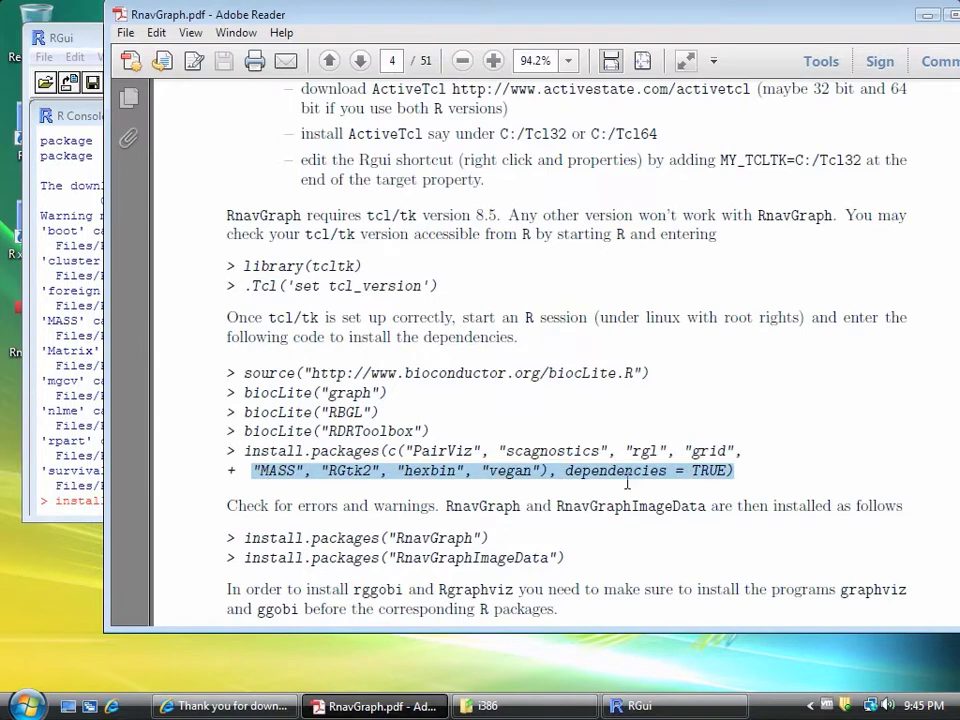
click(75, 490)
click(521, 500)
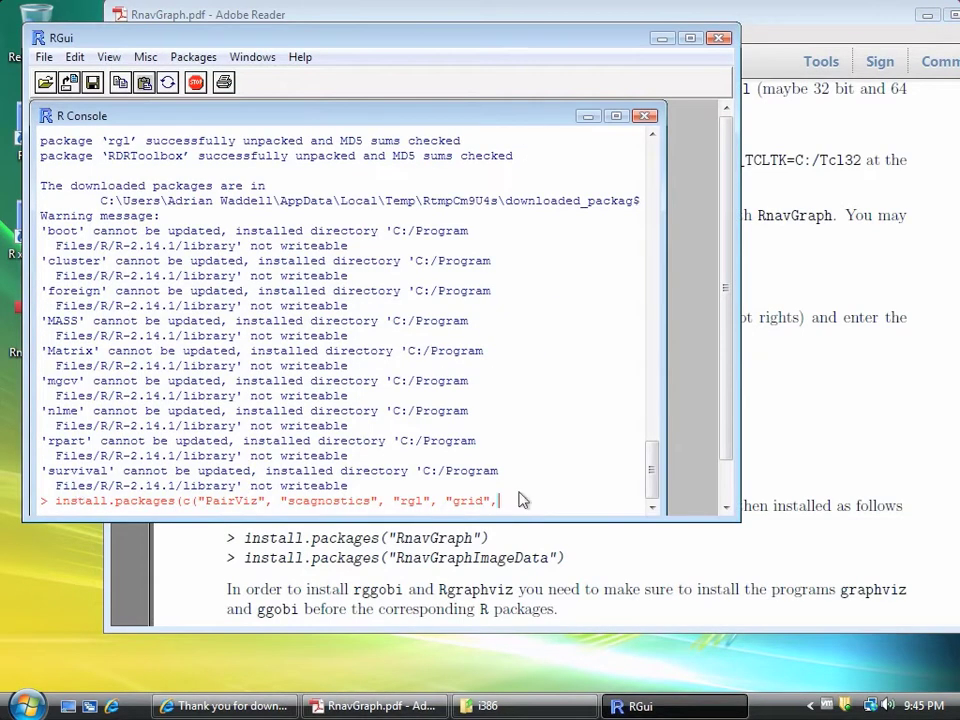
key(ctrl+v)
key(Return)
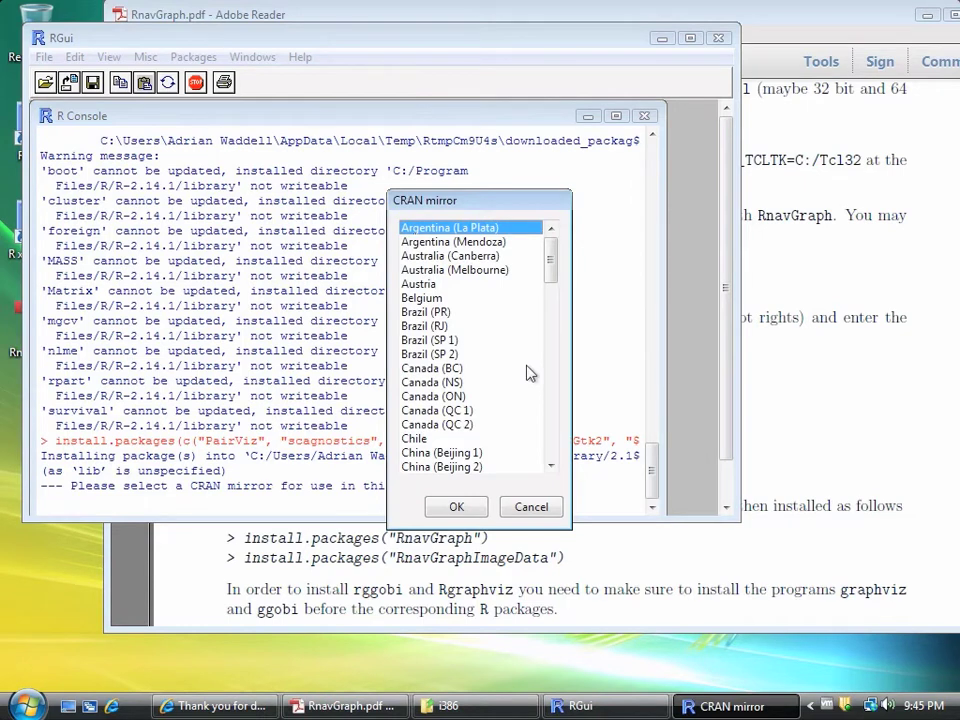
click(462, 396)
click(456, 507)
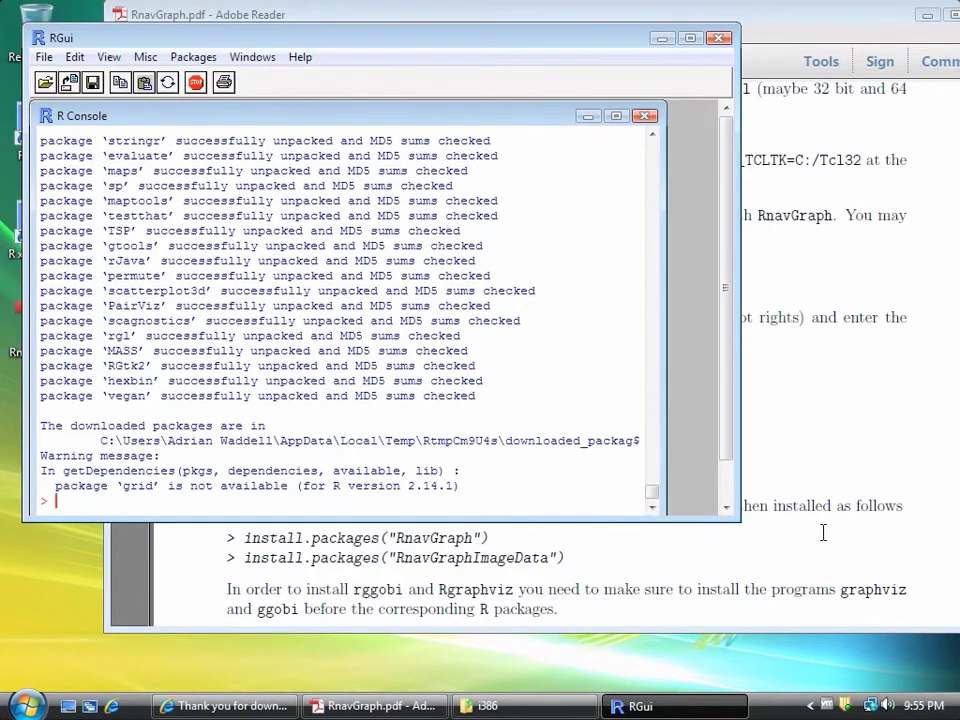
Step: Install RnavGraph by copying the vignette's install.packages("RnavGraph") command and running it in the R console
click(823, 533)
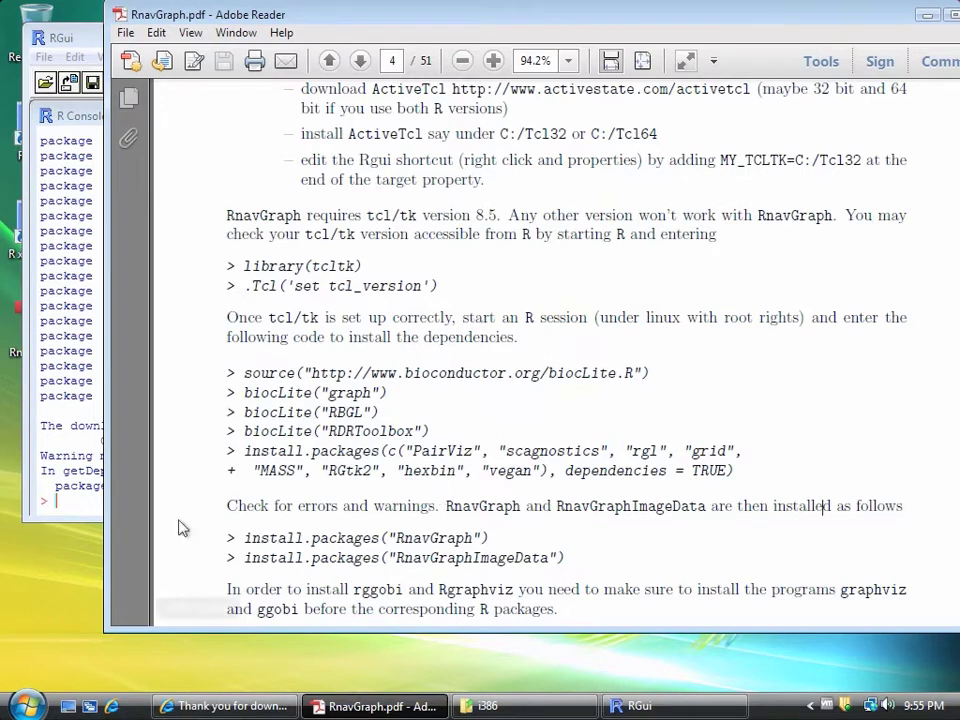
drag(182, 527, 486, 537)
key(ctrl+c)
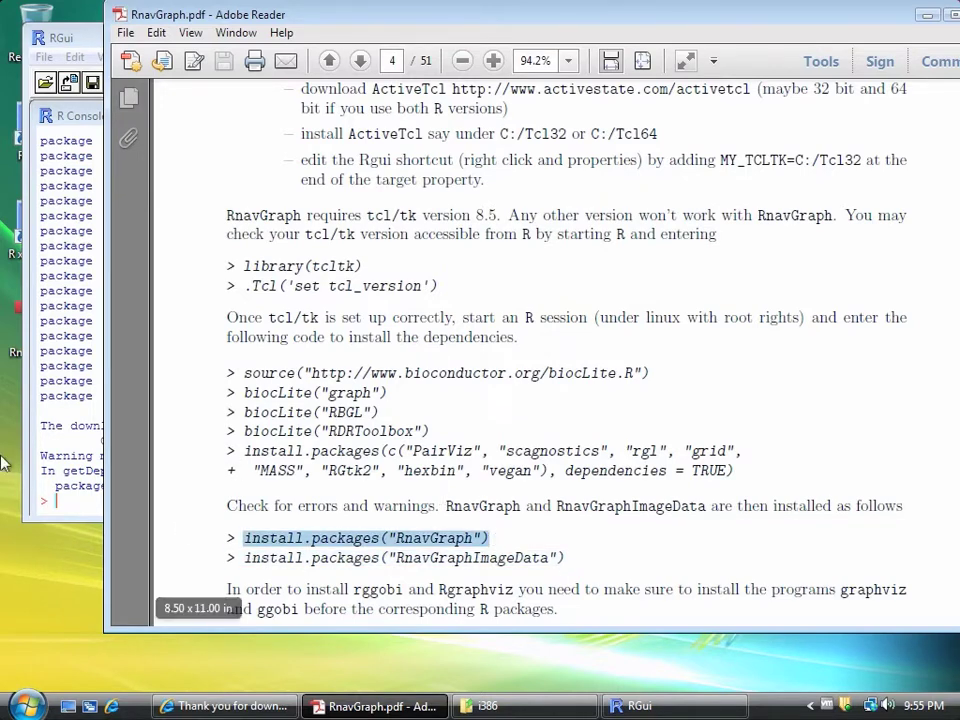
click(45, 502)
key(ctrl+v)
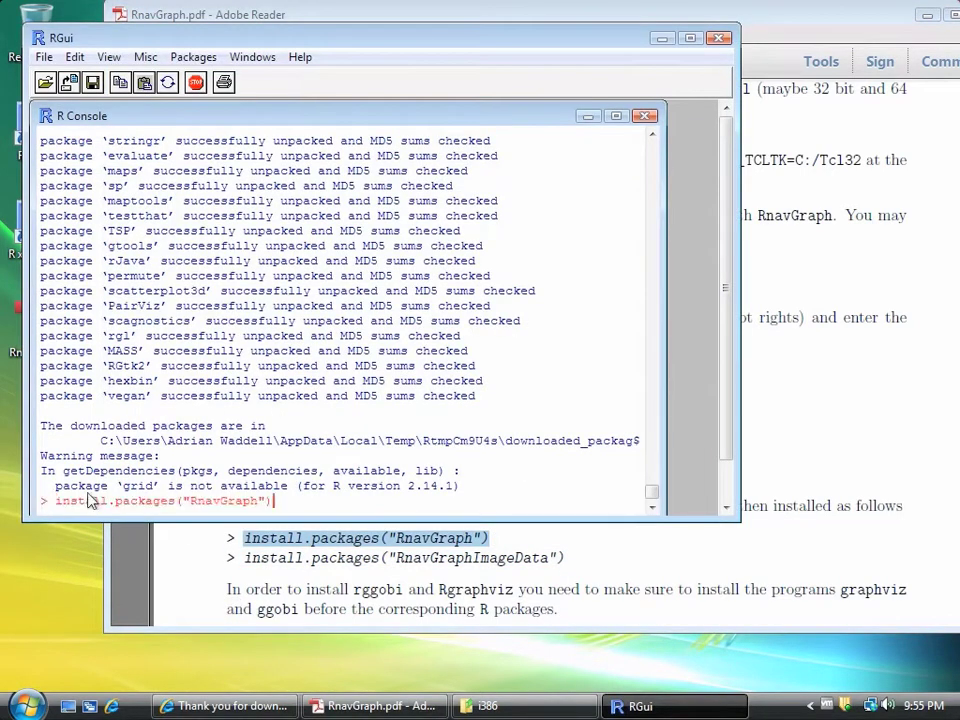
key(Return)
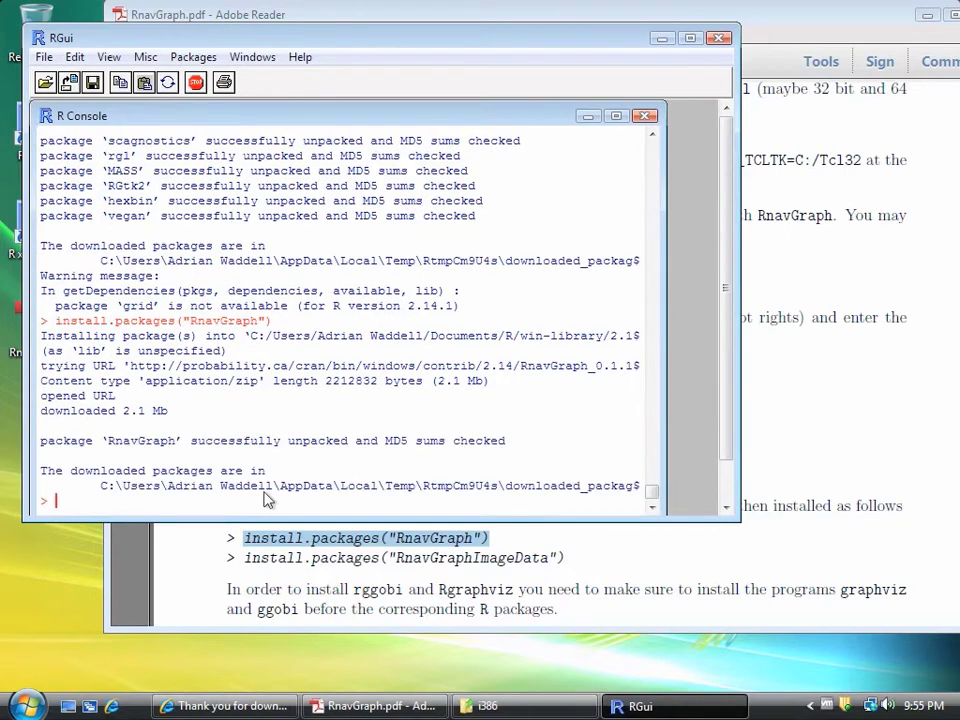
Step: Install RnavGraphImageData by copying the vignette's install.packages("RnavGraphImageData") command and running it in the R console
click(367, 551)
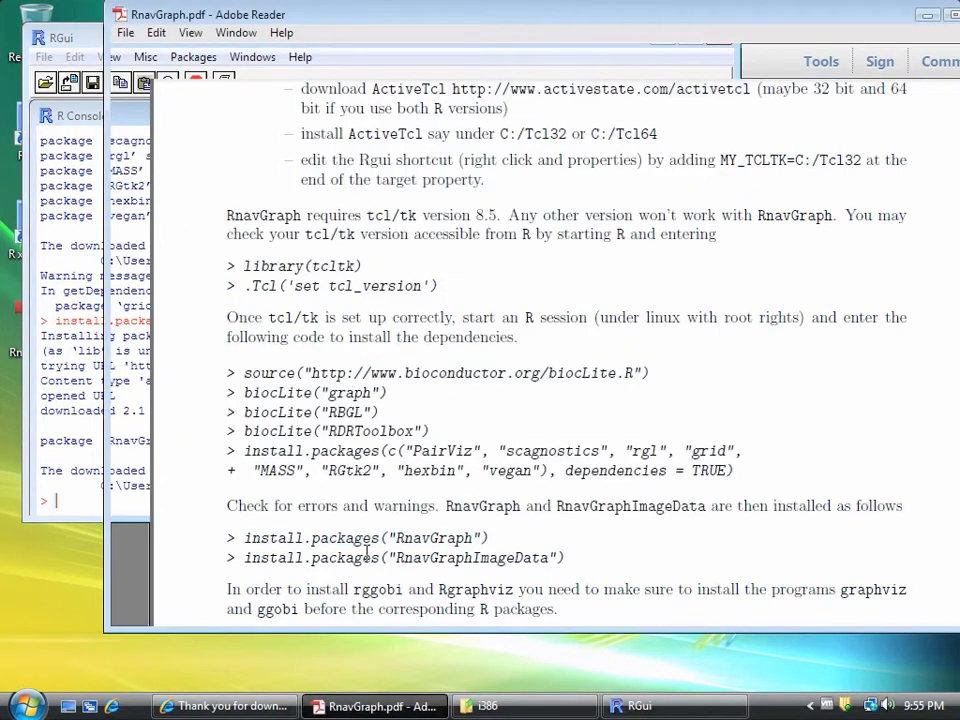
mouse_move(244, 557)
mouse_down()
mouse_move(537, 548)
mouse_move(566, 557)
mouse_up()
key(ctrl+c)
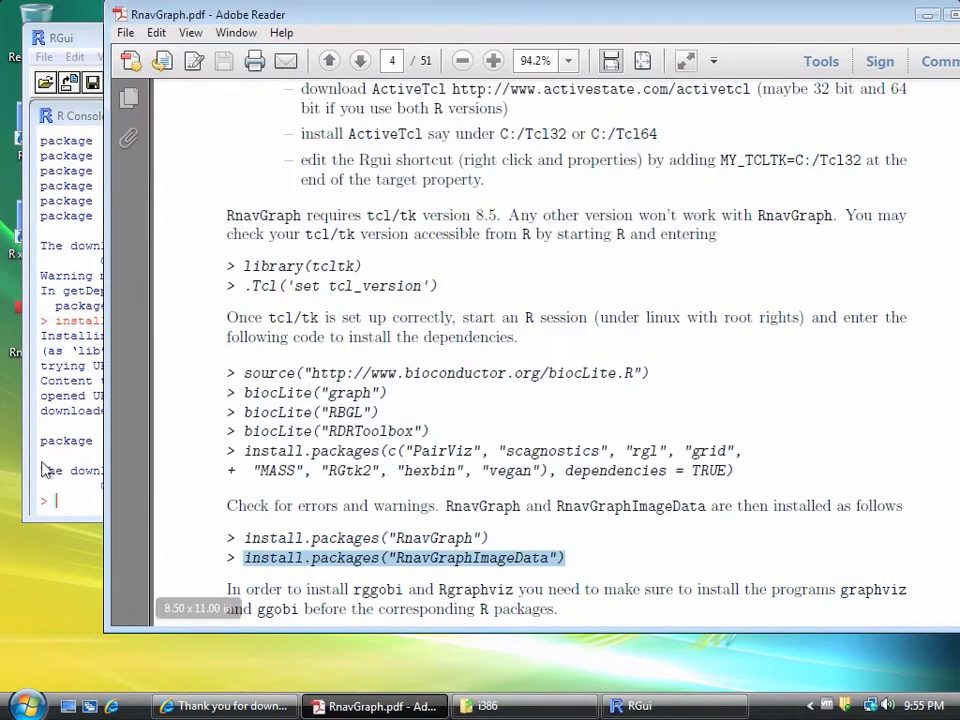
click(57, 485)
key(ctrl+v)
key(Return)
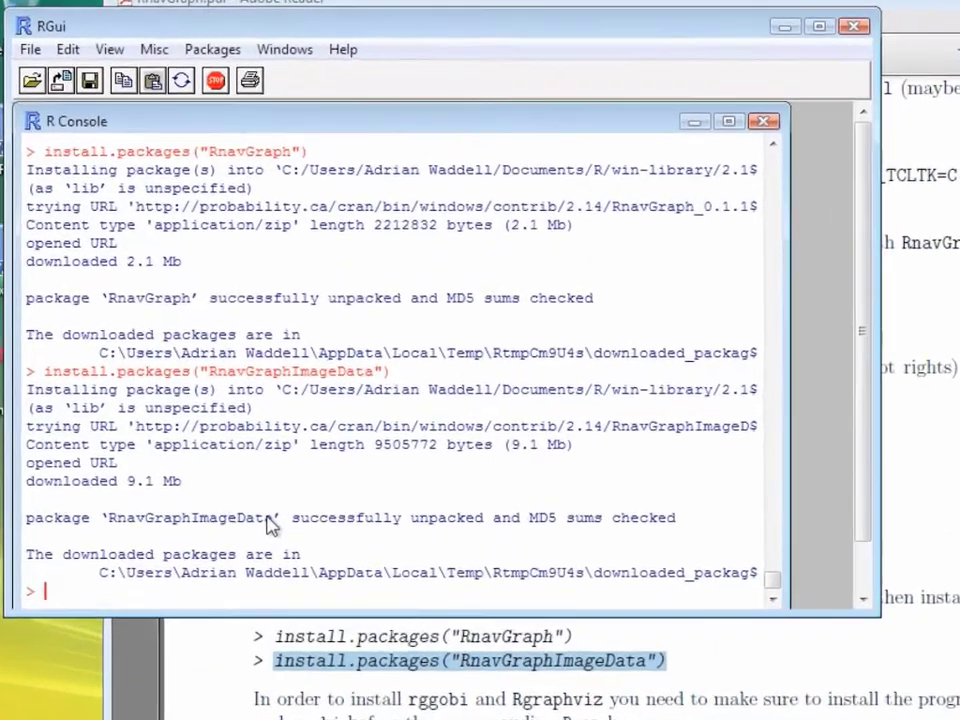
Step: Load the installed package in the R console with library(RnavGraph)
text(libra)
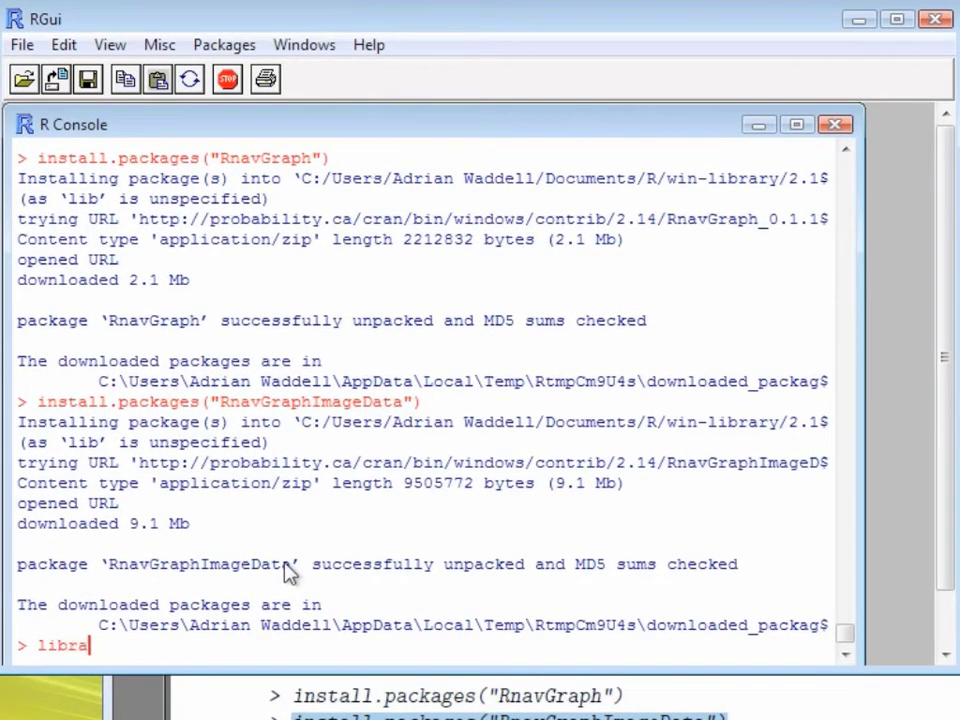
text(ry(RnavGraph))
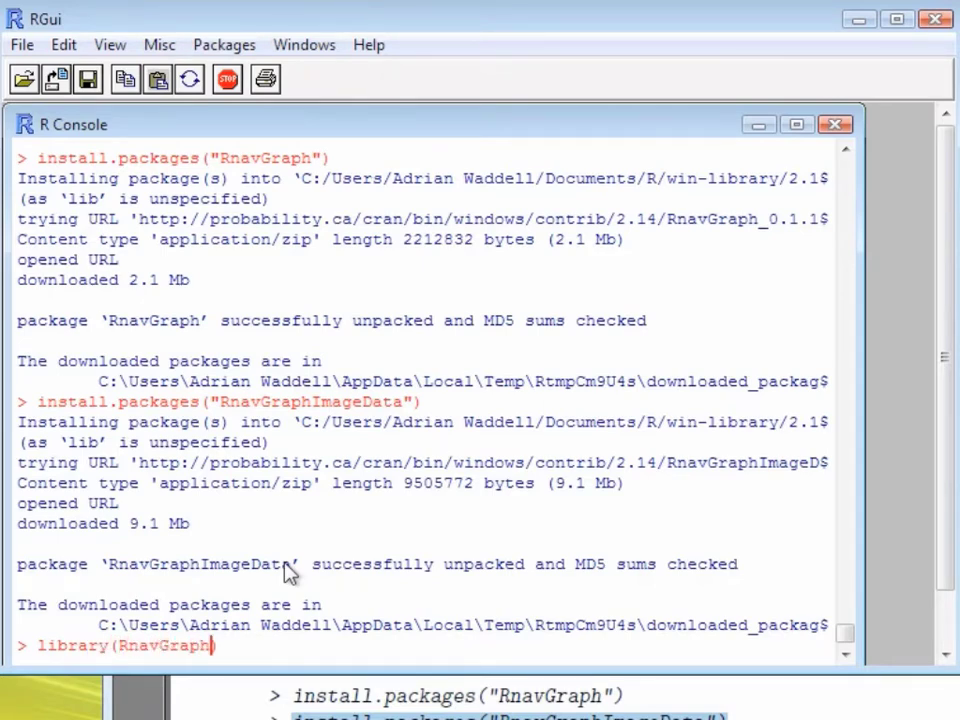
key(Return)
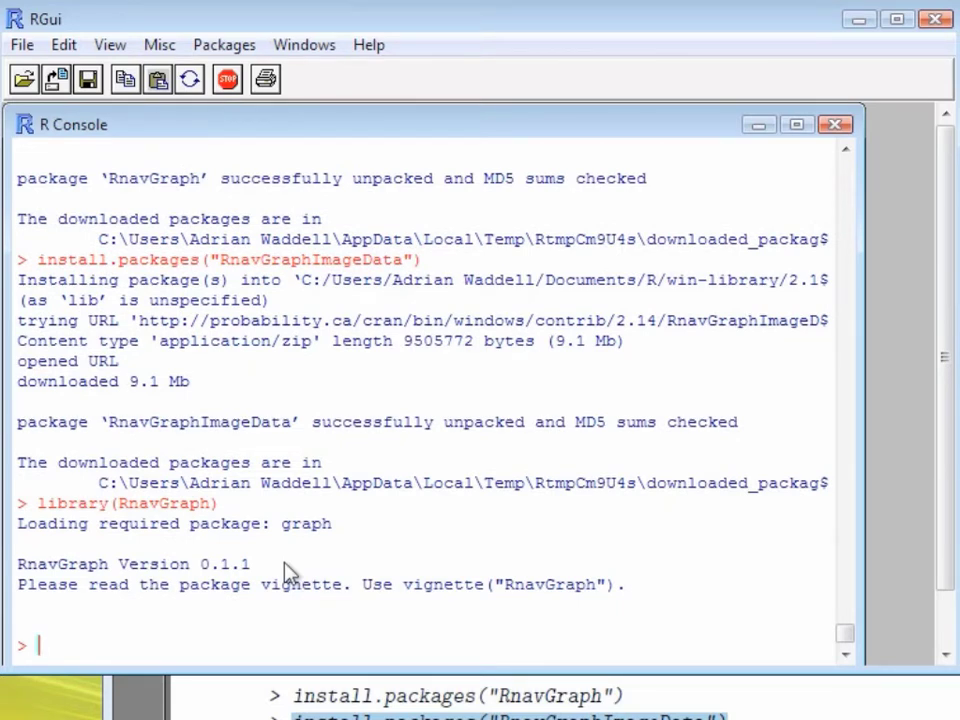
Step: List the demos included in the package by running demo(package="RnavGraph") in the R console
text(demo())
key(Left)
text(package=)
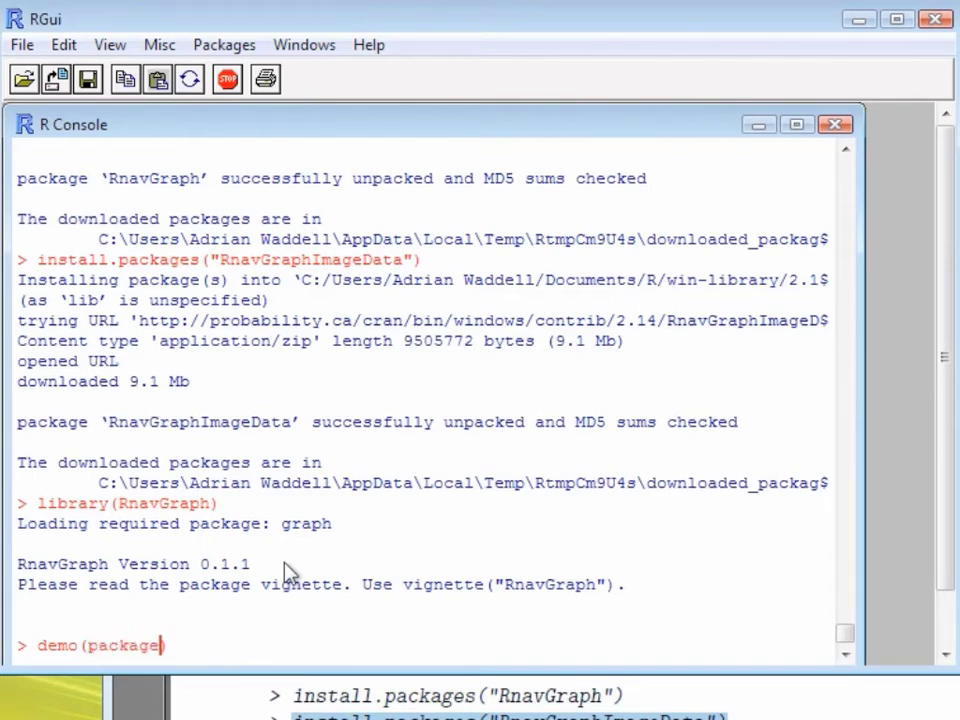
text("R")
key(Left)
text(RnavGraph)
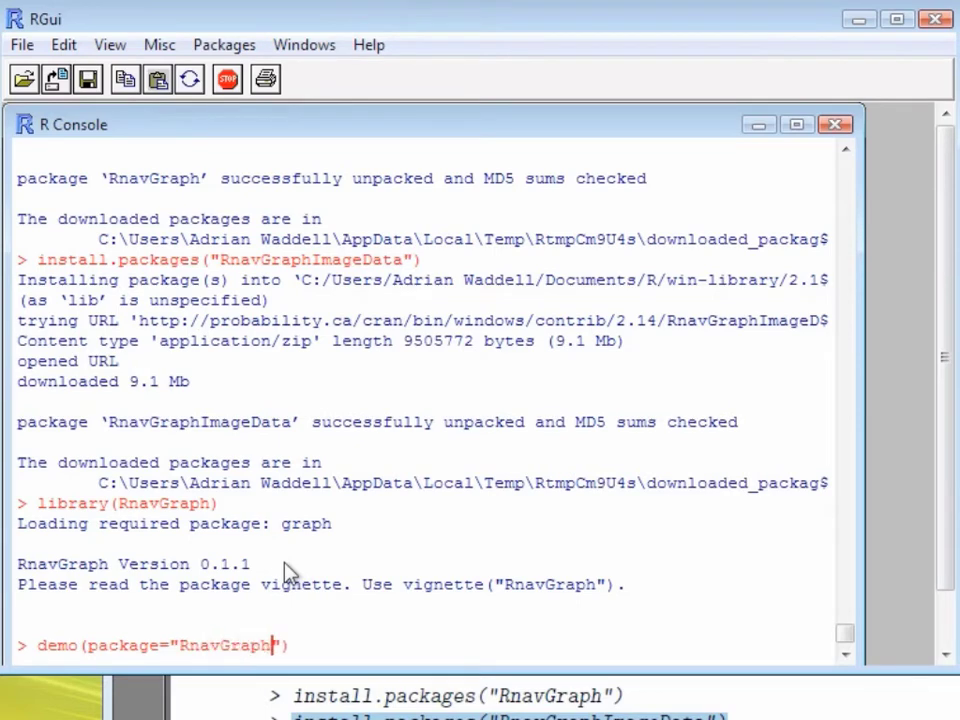
click(285, 566)
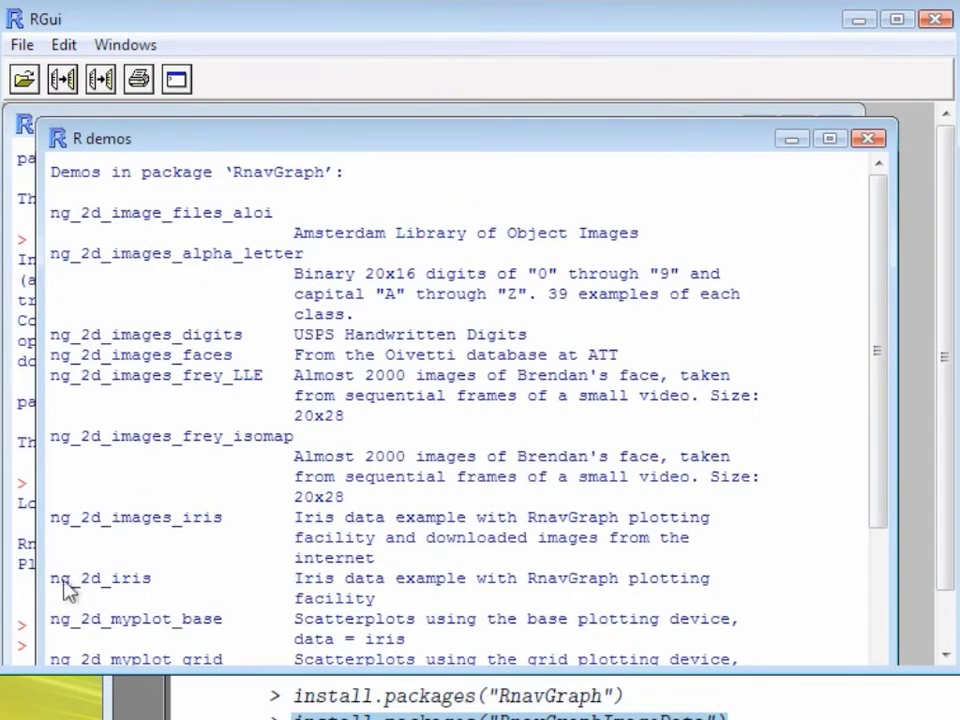
Step: Copy the demo name ng_2d_iris from the demo list and run demo("ng_2d_iris") in the R console
drag(55, 584, 150, 580)
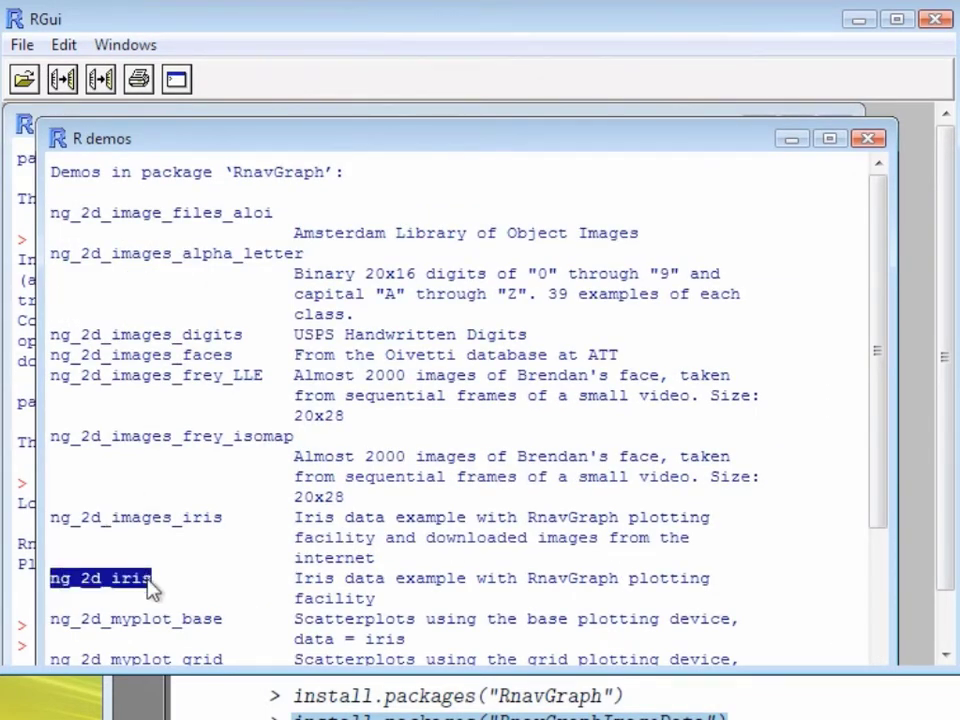
right_click(165, 590)
click(170, 598)
click(30, 648)
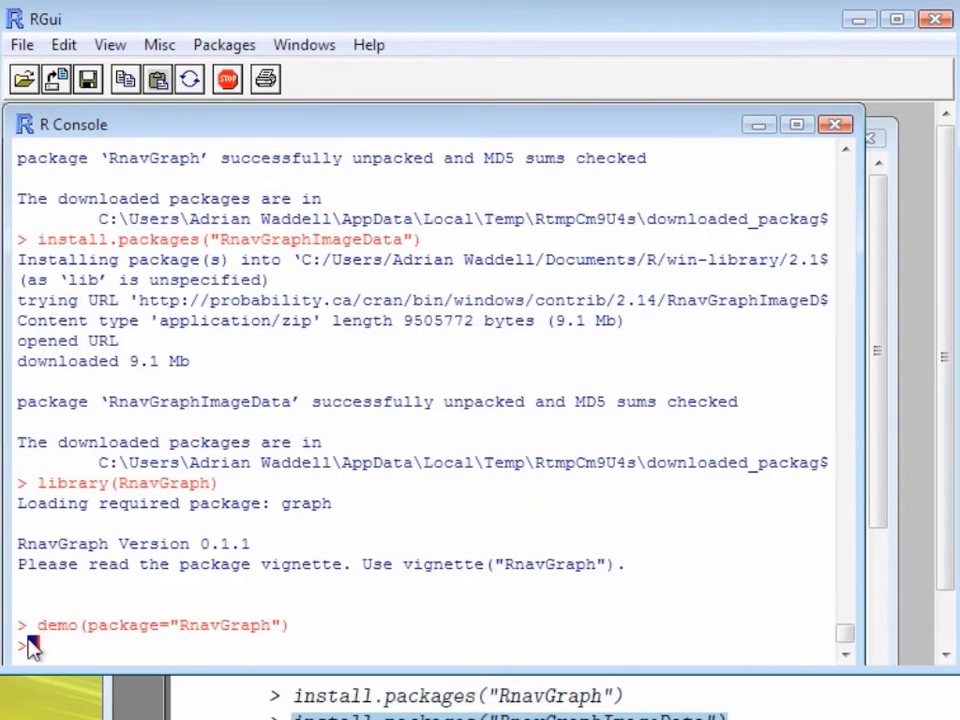
text(demo("")
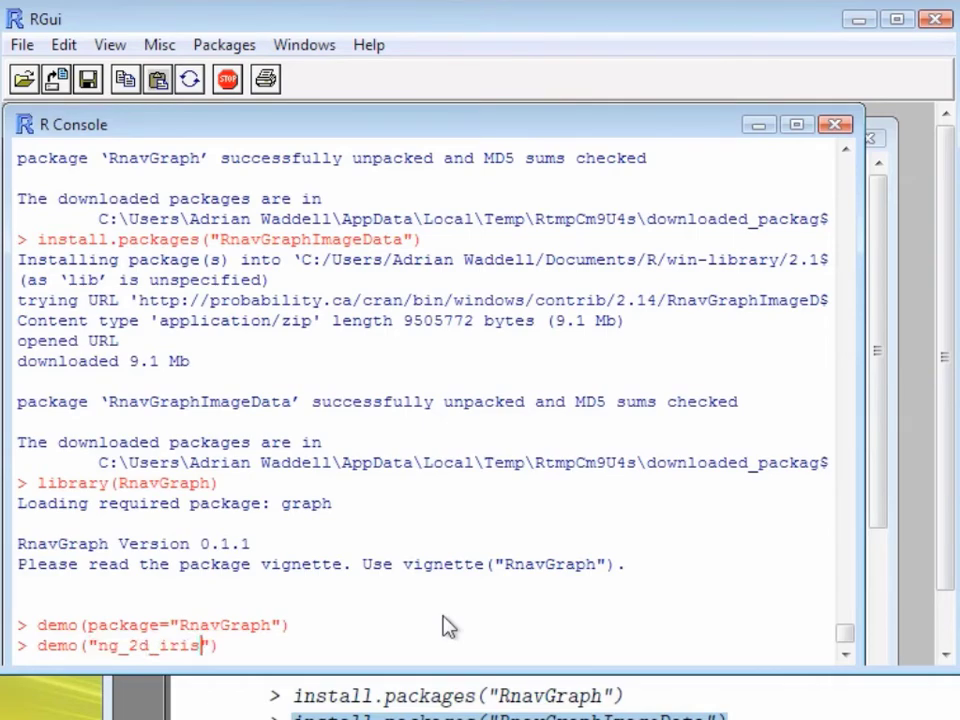
key(Return)
key(Return)
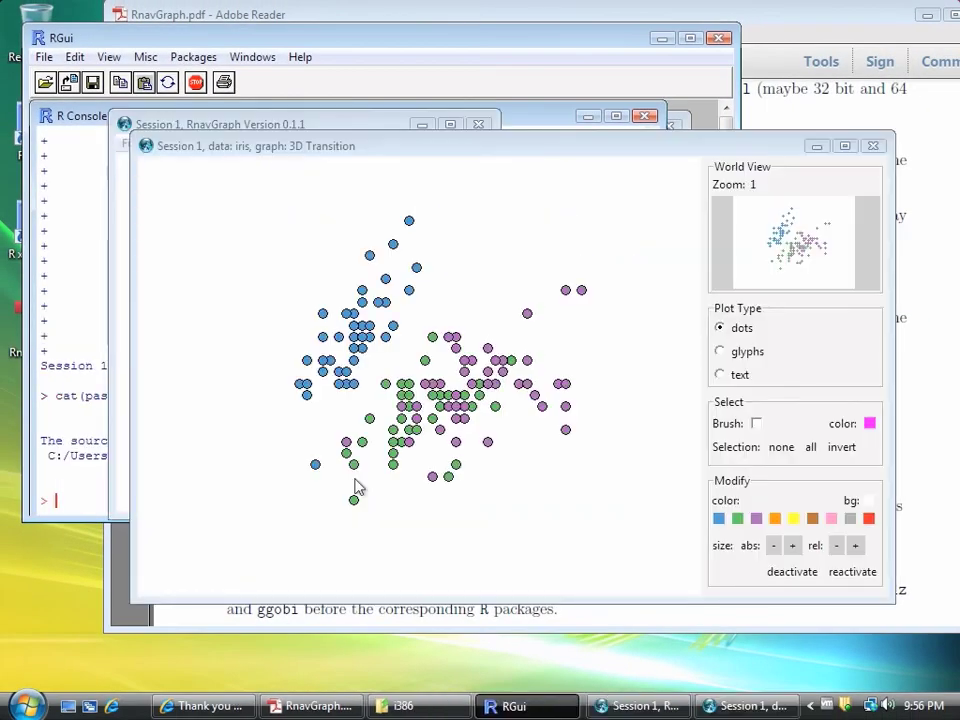
Step: Rearrange the iris scatterplot and navigation graph windows and minimize RGui so both demo windows can be seen
drag(262, 157, 322, 228)
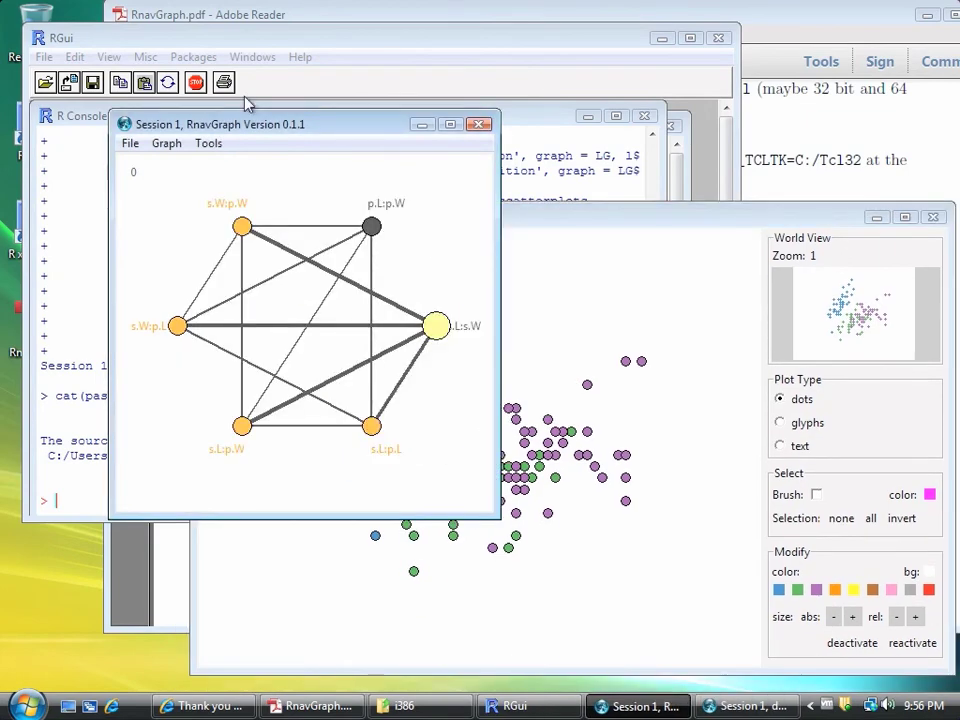
click(183, 72)
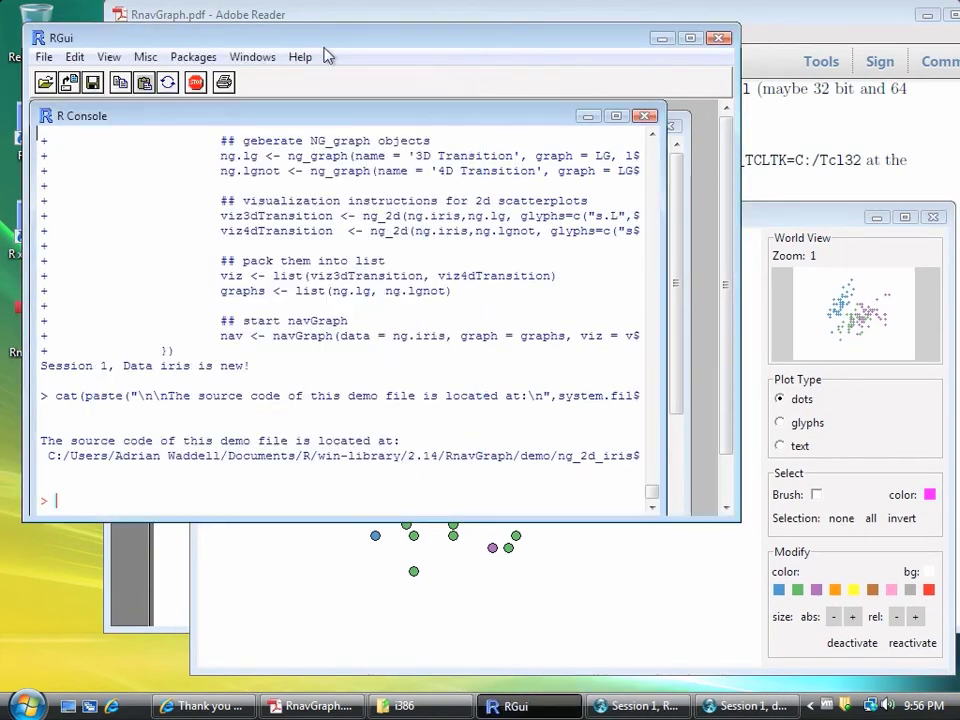
click(659, 40)
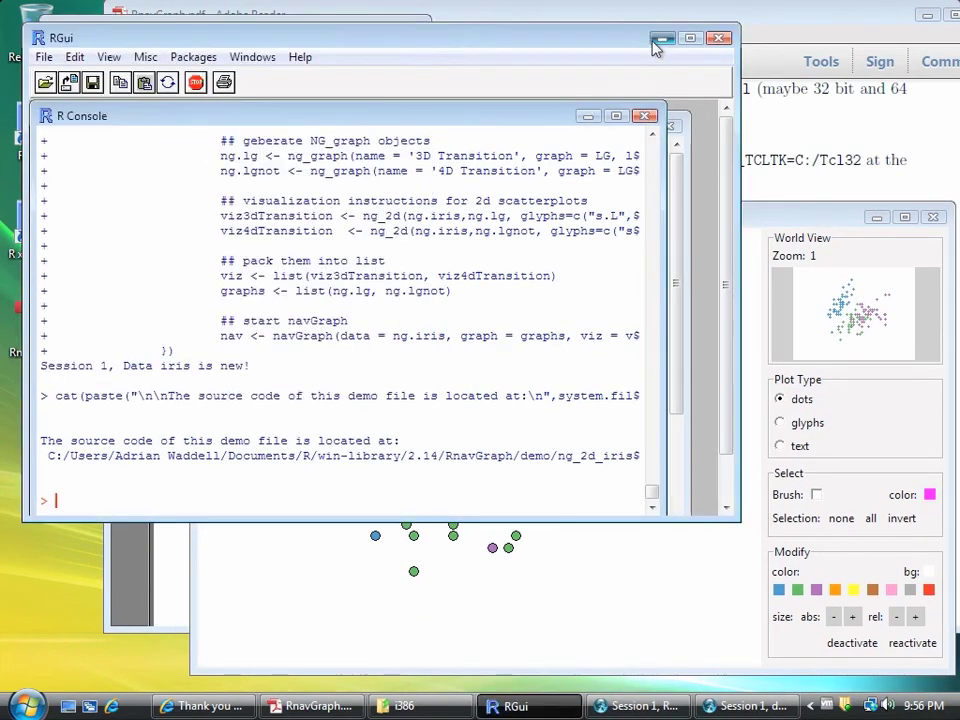
click(505, 246)
click(373, 154)
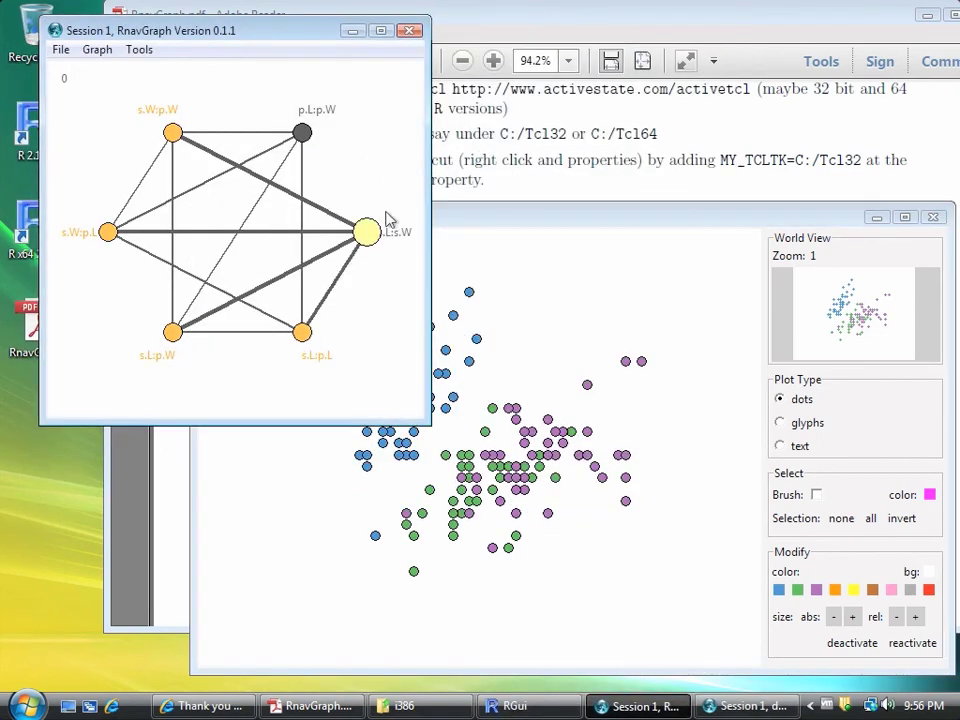